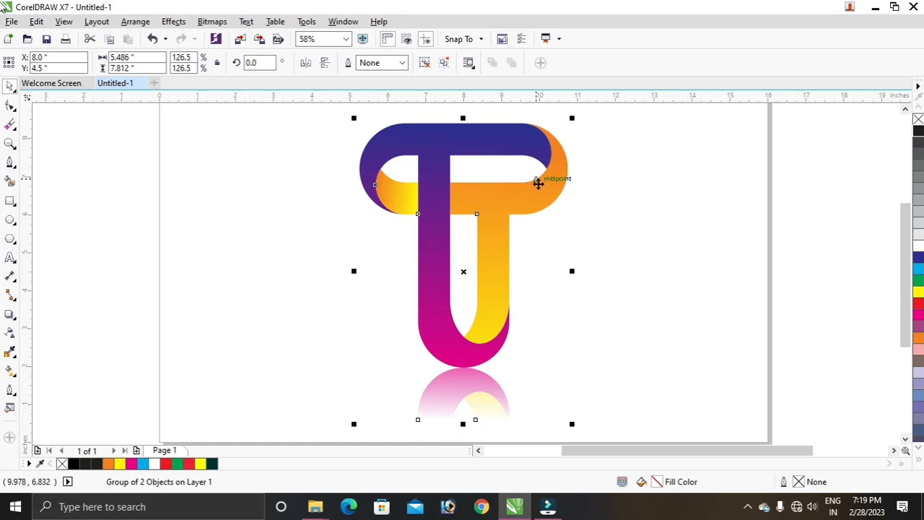
# Step: Draw a rectangle about 4.17 by 1.818 inches and fully round its corners to about a 0.909-inch radius
pyautogui.click(10, 201)
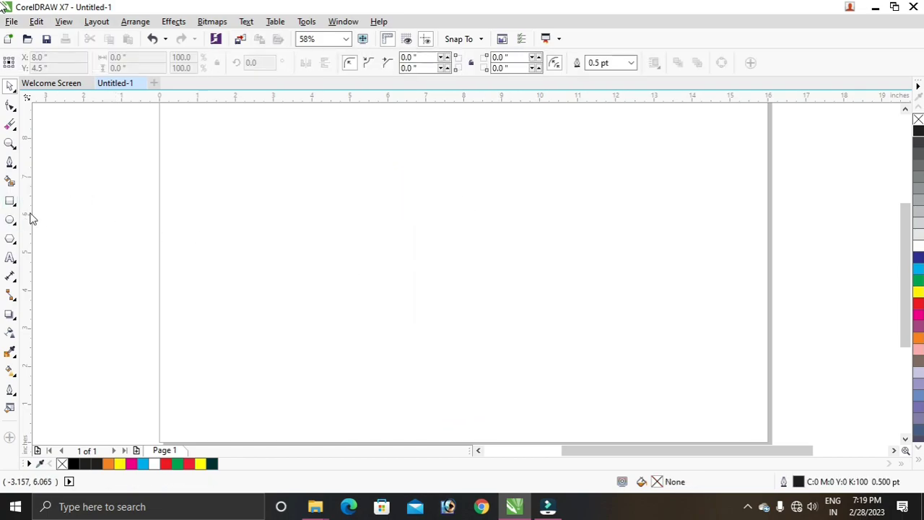
pyautogui.moveTo(259, 209); pyautogui.dragTo(418, 277)
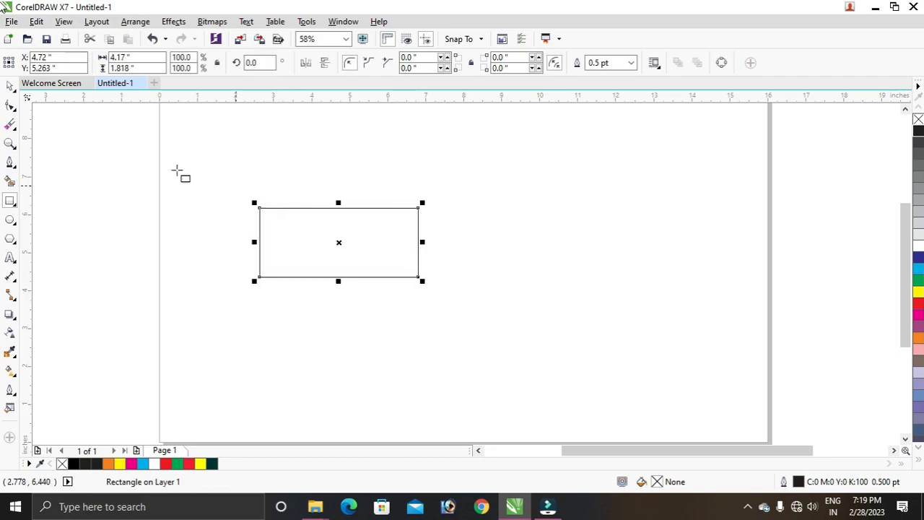
pyautogui.click(11, 106)
pyautogui.moveTo(259, 209); pyautogui.dragTo(309, 253)
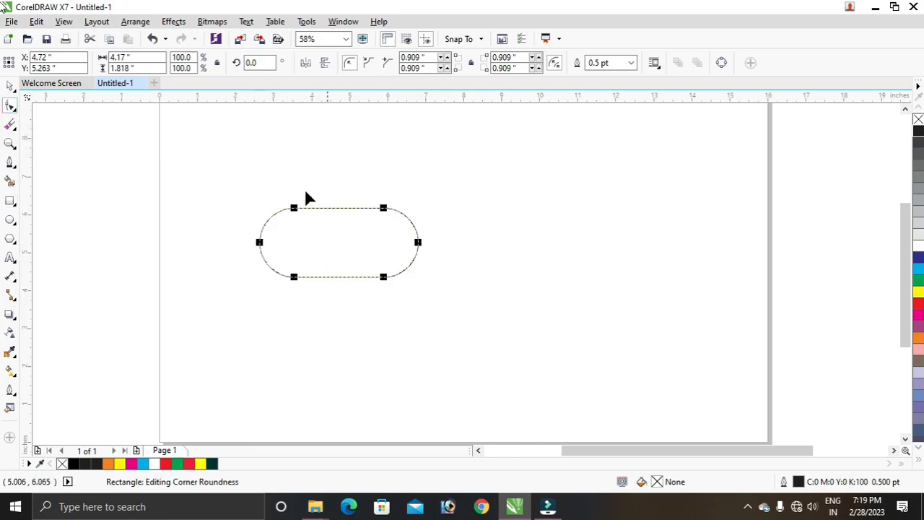
# Step: Copy the rounded rectangle and paste the duplicate directly on top of the original
pyautogui.click(11, 87)
pyautogui.click(337, 242)
pyautogui.rightClick(337, 243)
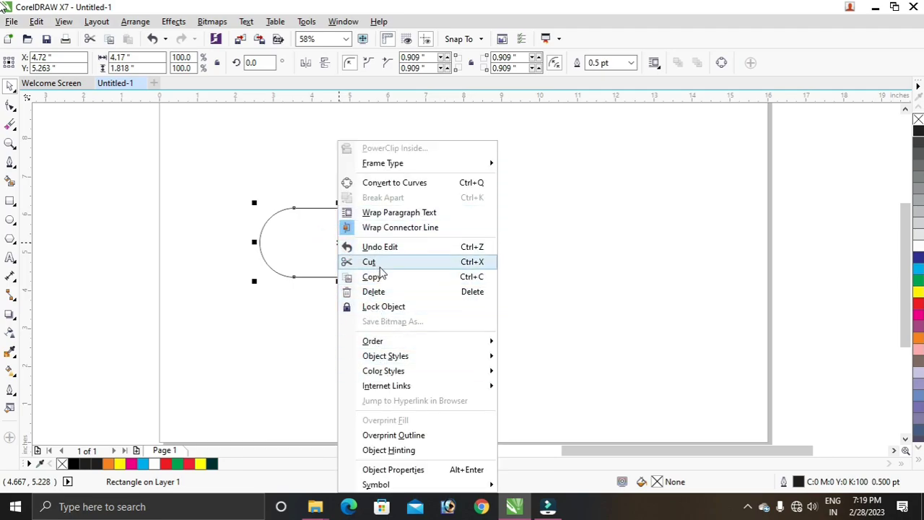
pyautogui.click(382, 277)
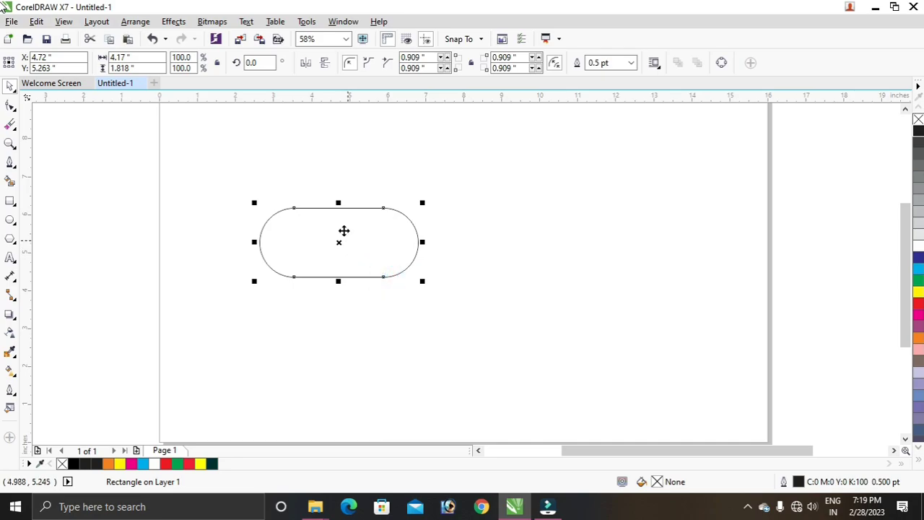
pyautogui.click(36, 21)
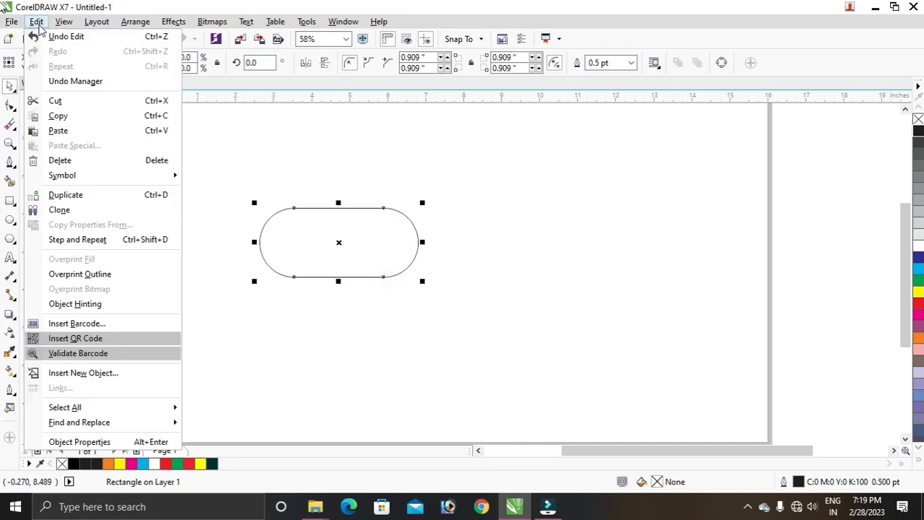
pyautogui.click(101, 131)
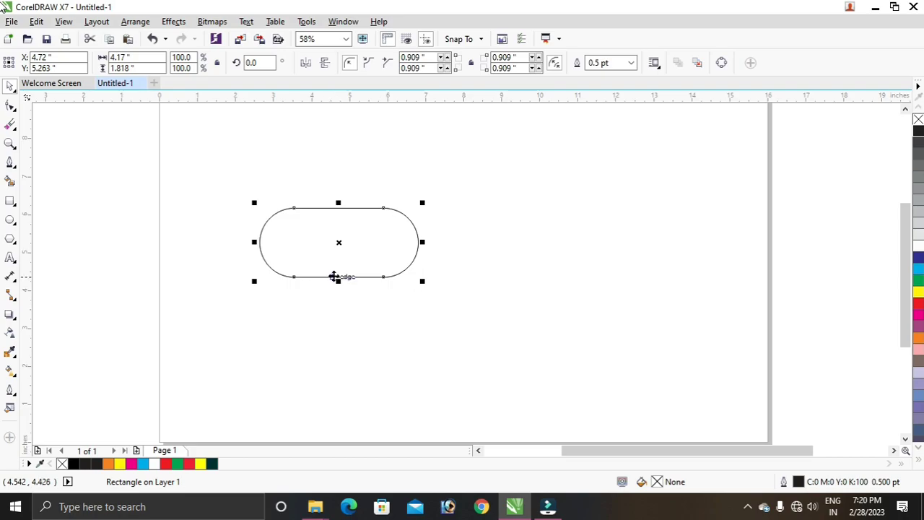
# Step: Make two overlapping inner pills about 1.194 inches high, aligned to the outer pill's upper and lower edges, and narrow both to about 3.316 inches
pyautogui.moveTo(338, 282); pyautogui.dragTo(341, 256)
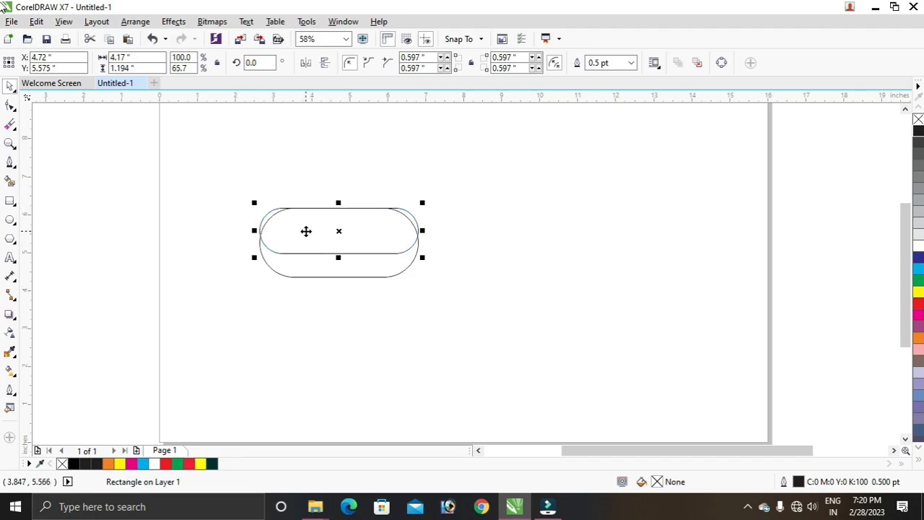
pyautogui.moveTo(338, 254); pyautogui.dragTo(339, 275)
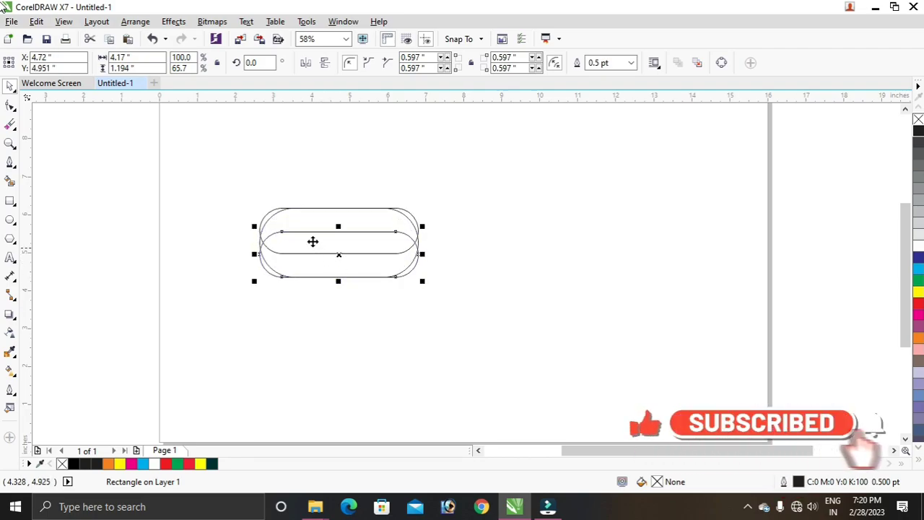
pyautogui.keyDown('shift'); pyautogui.click(264, 208); pyautogui.keyUp('shift')
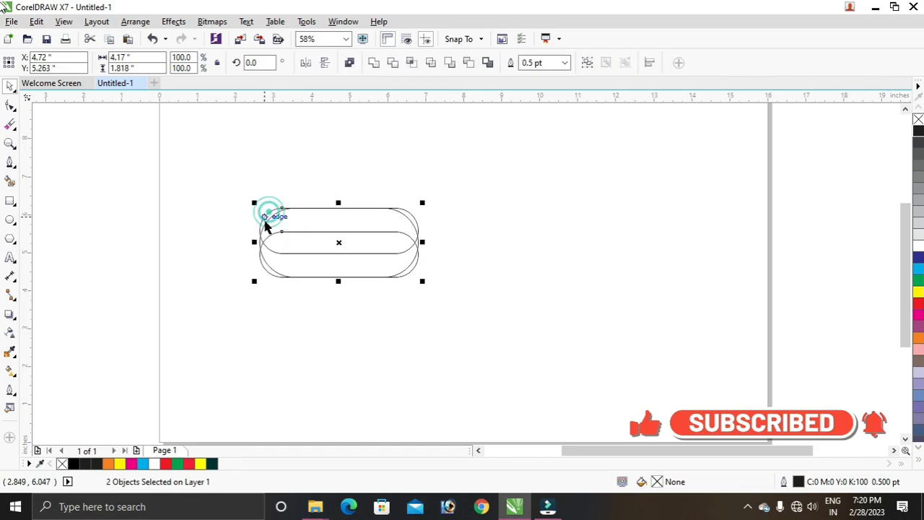
pyautogui.moveTo(254, 242); pyautogui.dragTo(270, 242)
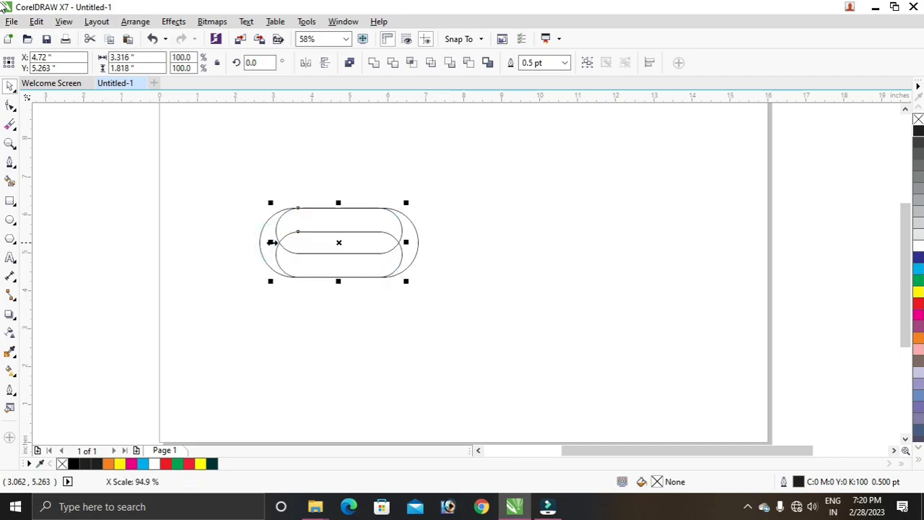
pyautogui.click(195, 240)
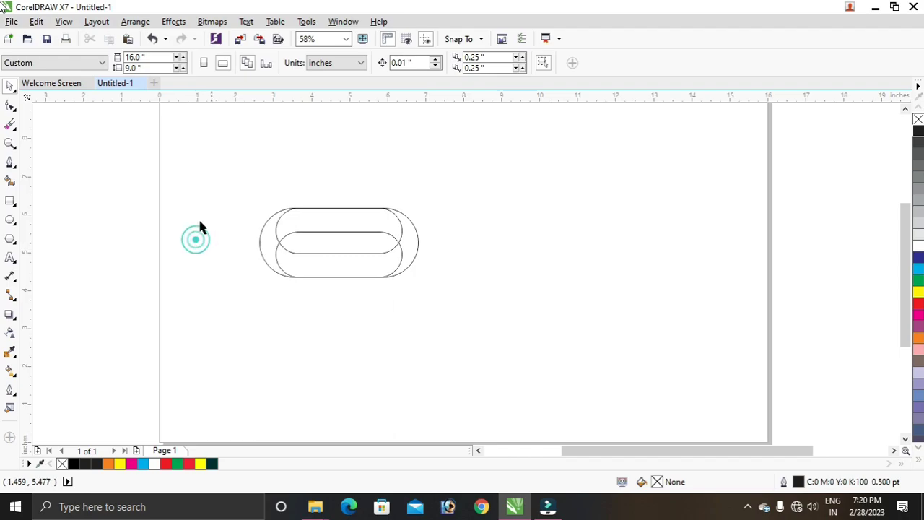
# Step: Use Virtual Segment Delete to remove the upper inner pill's left arc and the lower inner pill's right arc
pyautogui.click(10, 124)
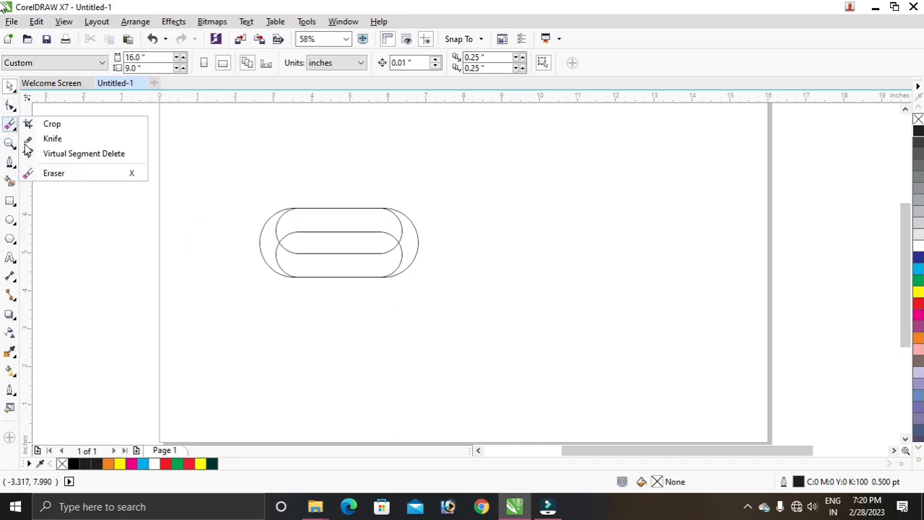
pyautogui.click(46, 155)
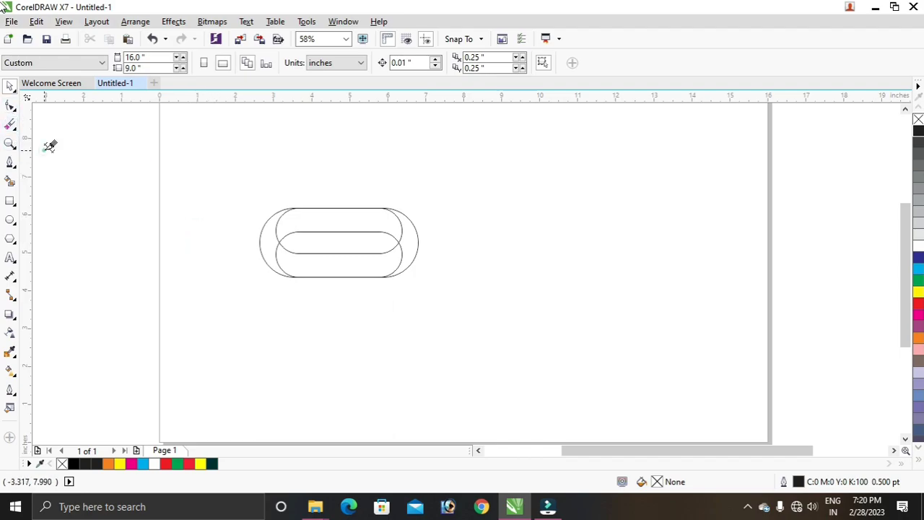
pyautogui.click(275, 233)
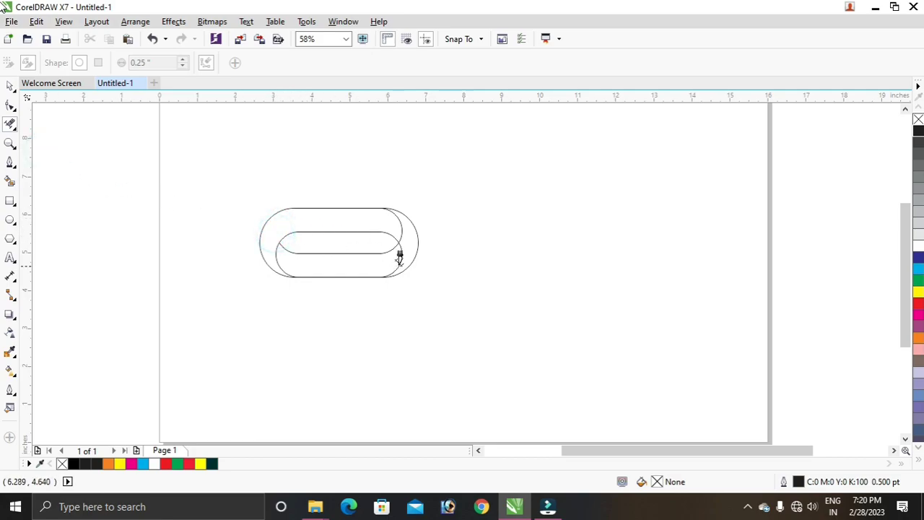
pyautogui.click(398, 261)
pyautogui.click(402, 250)
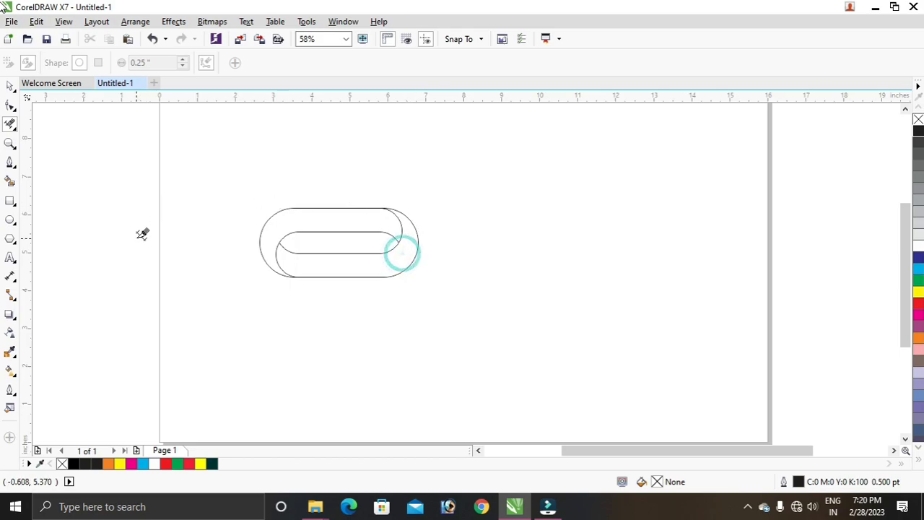
# Step: Group the pill outlines, move the group up and to the right, and enlarge it to about 5.347 by 2.331 inches
pyautogui.click(10, 86)
pyautogui.moveTo(252, 232); pyautogui.dragTo(433, 288)
pyautogui.hotkey('ctrl', 'g')
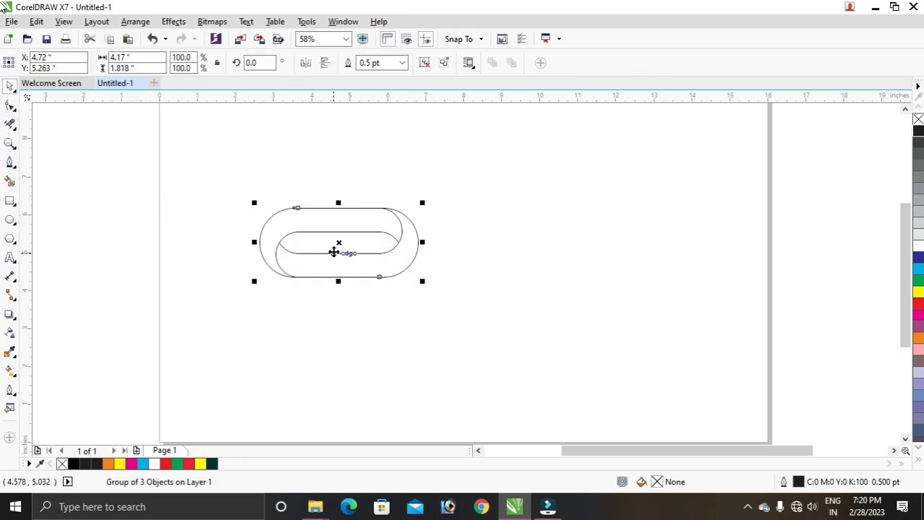
pyautogui.moveTo(340, 243); pyautogui.dragTo(382, 218)
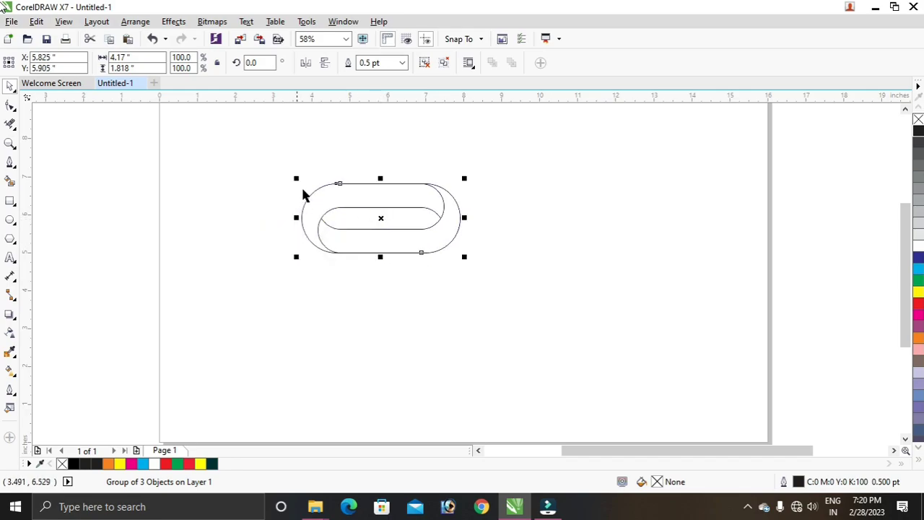
pyautogui.moveTo(297, 179); pyautogui.dragTo(274, 169)
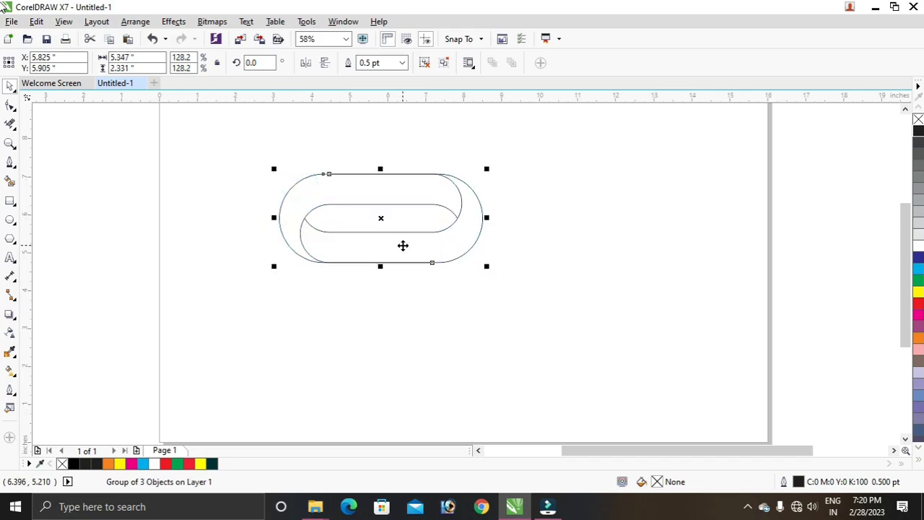
# Step: Create a copy of the group rotated 270 degrees, stretch it downward and position it as the T's vertical stem
pyautogui.click(381, 218)
pyautogui.moveTo(486, 266); pyautogui.dragTo(305, 367)
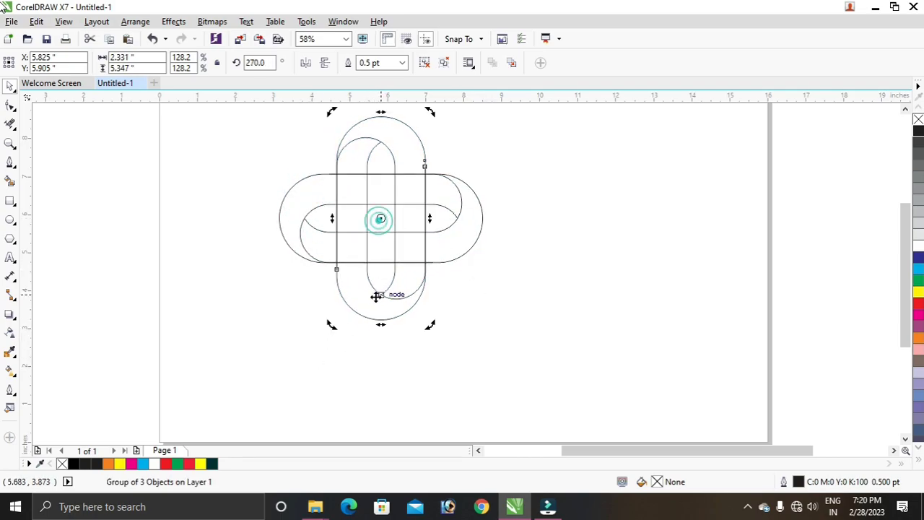
pyautogui.click(381, 260)
pyautogui.moveTo(381, 325); pyautogui.dragTo(375, 384)
pyautogui.moveTo(381, 251); pyautogui.dragTo(377, 270)
pyautogui.click(201, 212)
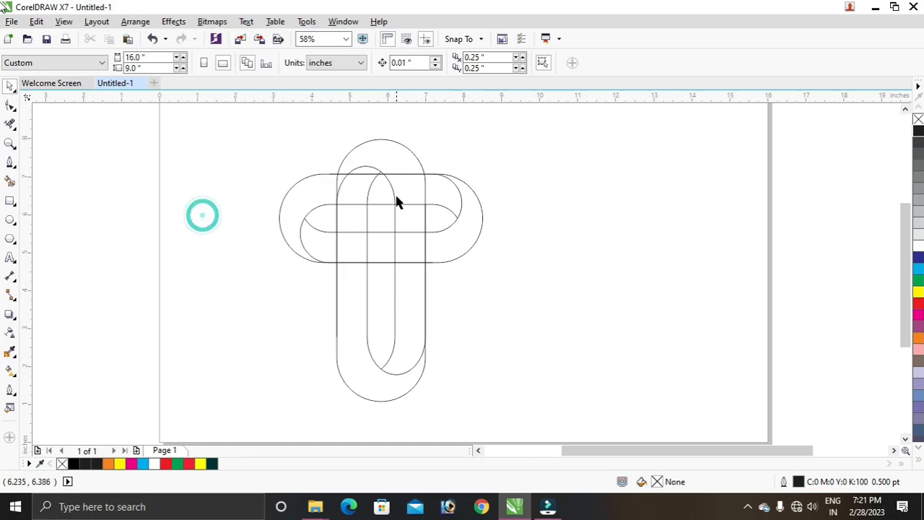
# Step: Delete the stem's line segments that extend above the horizontal link and those crossing its upper band
pyautogui.click(10, 125)
pyautogui.click(322, 144)
pyautogui.click(423, 152)
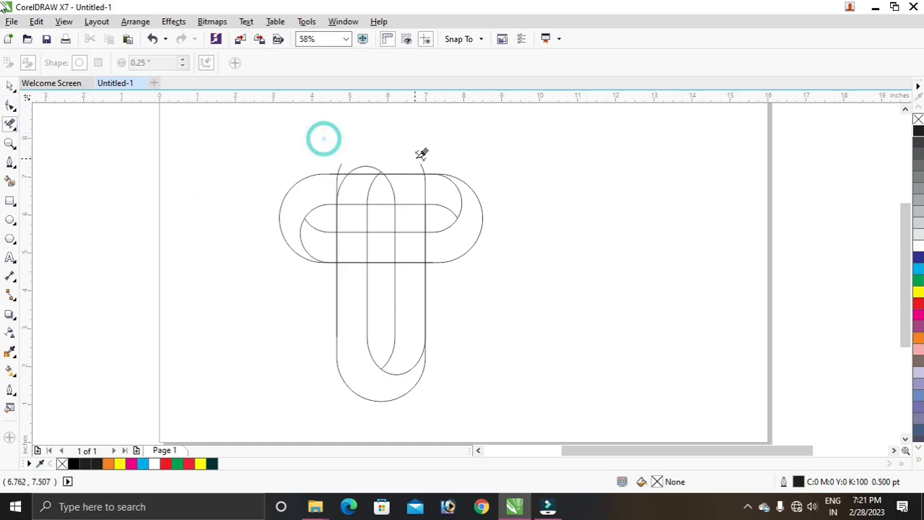
pyautogui.click(381, 171)
pyautogui.hotkey('ctrl', 'z')
pyautogui.click(368, 163)
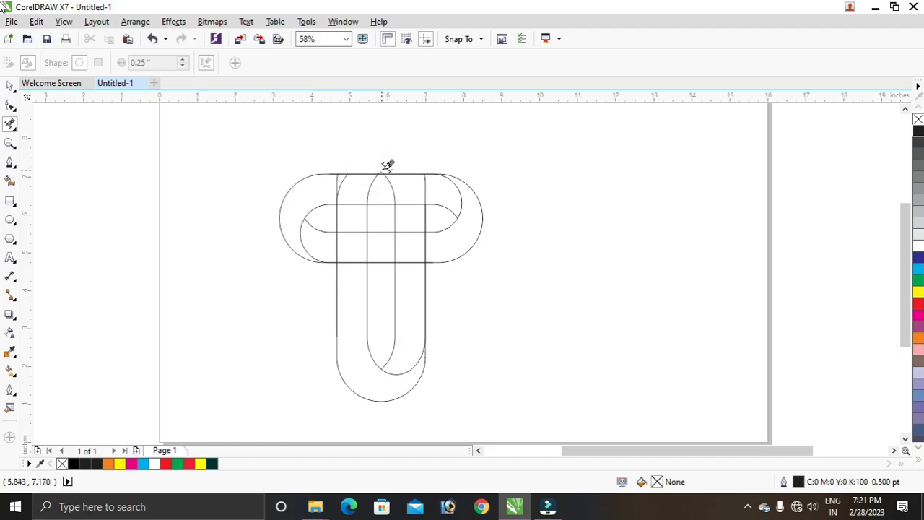
pyautogui.click(380, 171)
pyautogui.click(332, 191)
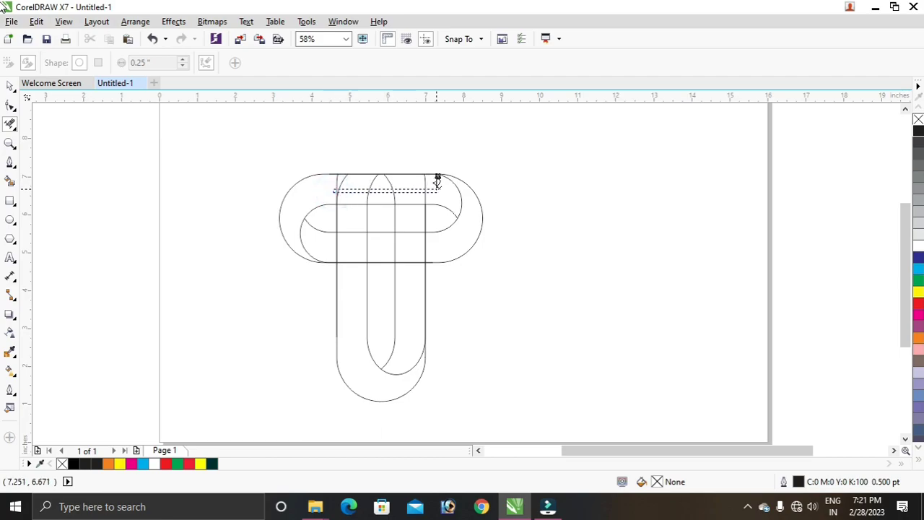
pyautogui.click(437, 188)
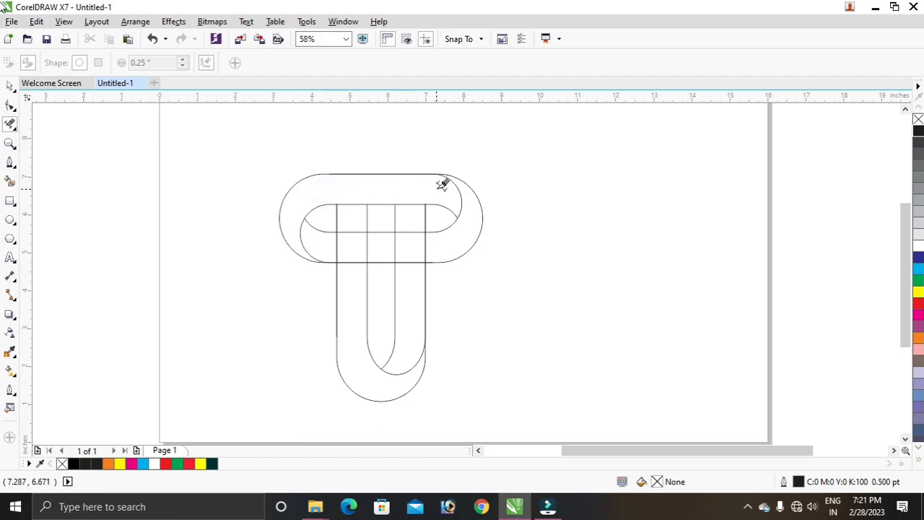
# Step: Delete the remaining crossing segments inside the link's opening and lower band so the stem and crossbar interlace
pyautogui.click(390, 214)
pyautogui.click(396, 210)
pyautogui.click(349, 201)
pyautogui.moveTo(358, 234); pyautogui.dragTo(360, 245)
pyautogui.click(393, 249)
pyautogui.moveTo(407, 257); pyautogui.dragTo(412, 289)
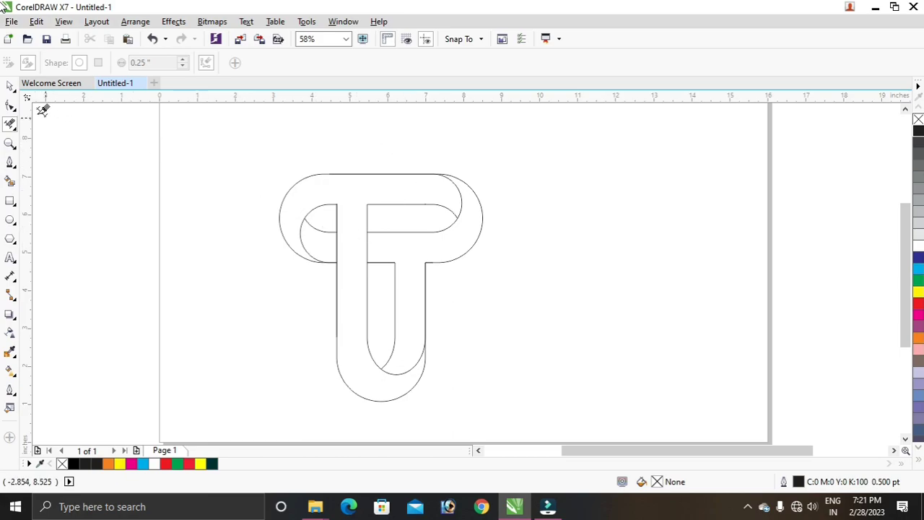
pyautogui.click(10, 86)
pyautogui.click(339, 189)
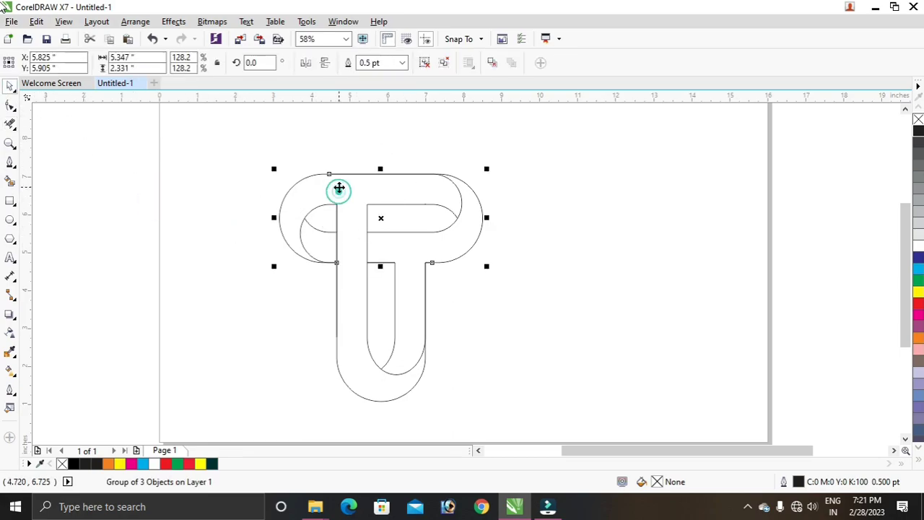
pyautogui.click(228, 293)
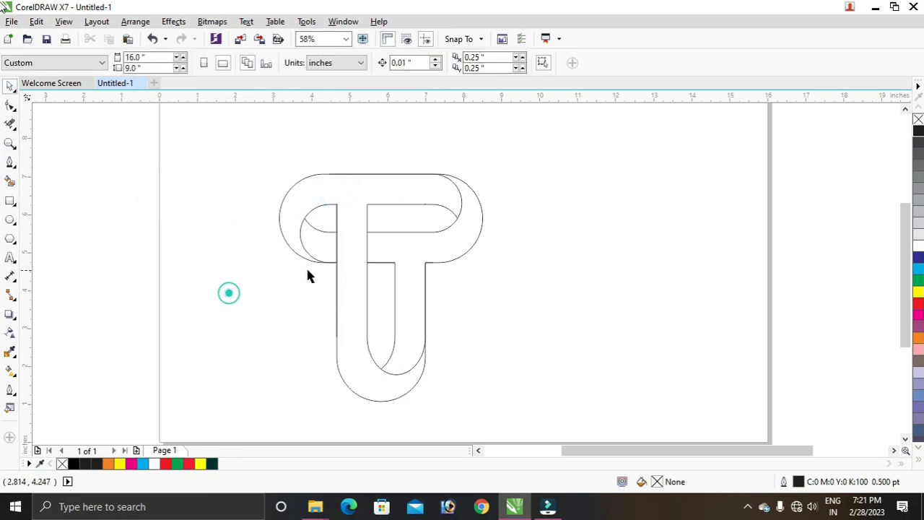
pyautogui.click(325, 191)
pyautogui.click(225, 274)
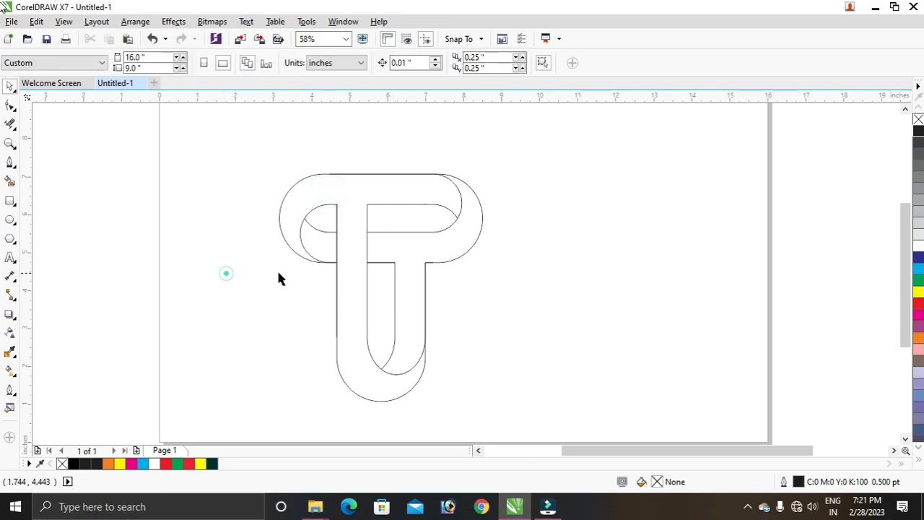
pyautogui.click(347, 306)
pyautogui.click(164, 348)
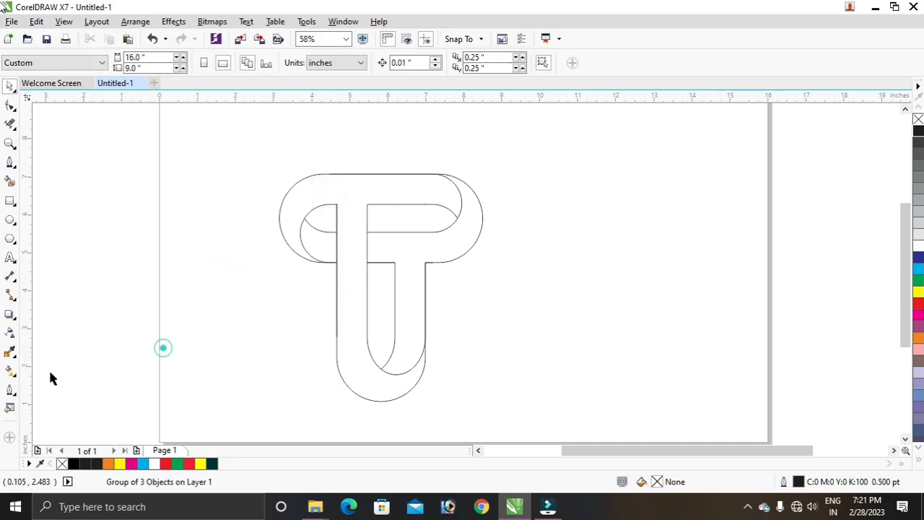
# Step: Use Smart Fill to create three black shapes from the main T band, the right-hand band and the small piece left of the stem
pyautogui.click(10, 181)
pyautogui.click(346, 248)
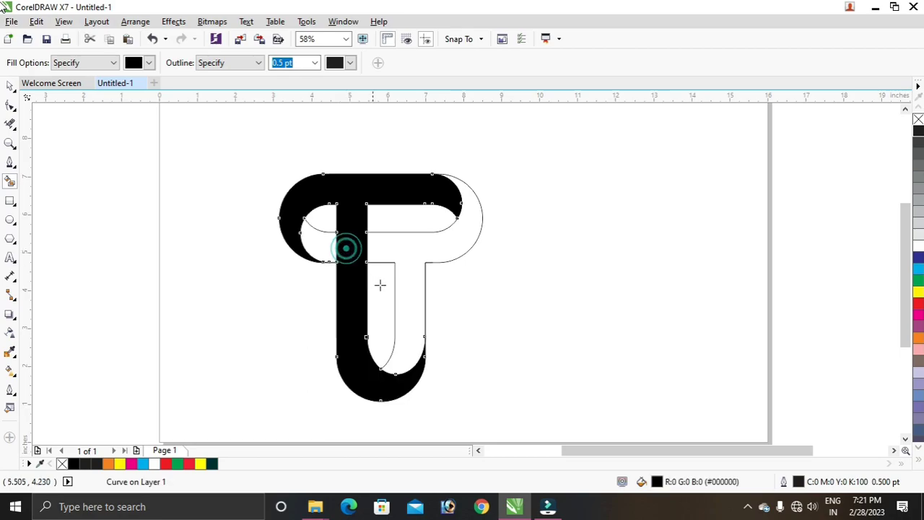
pyautogui.click(420, 257)
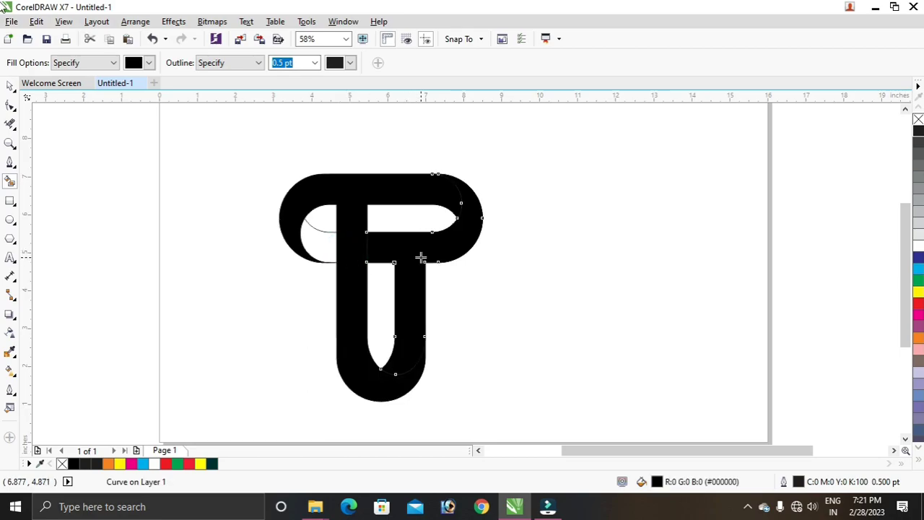
pyautogui.click(324, 247)
pyautogui.click(10, 87)
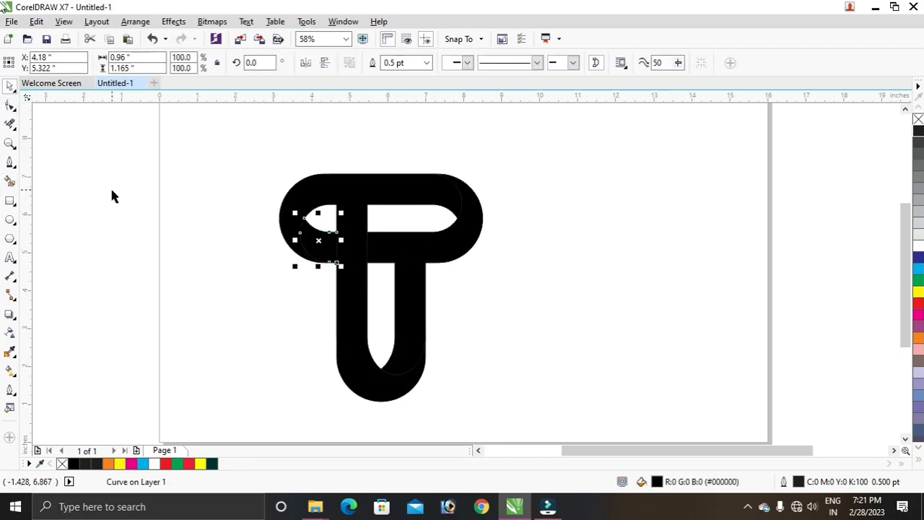
pyautogui.click(112, 190)
# Step: Apply a horizontal linear gradient from orange to yellow to the small piece left of the stem, with yellow nearest the stem
pyautogui.click(314, 237)
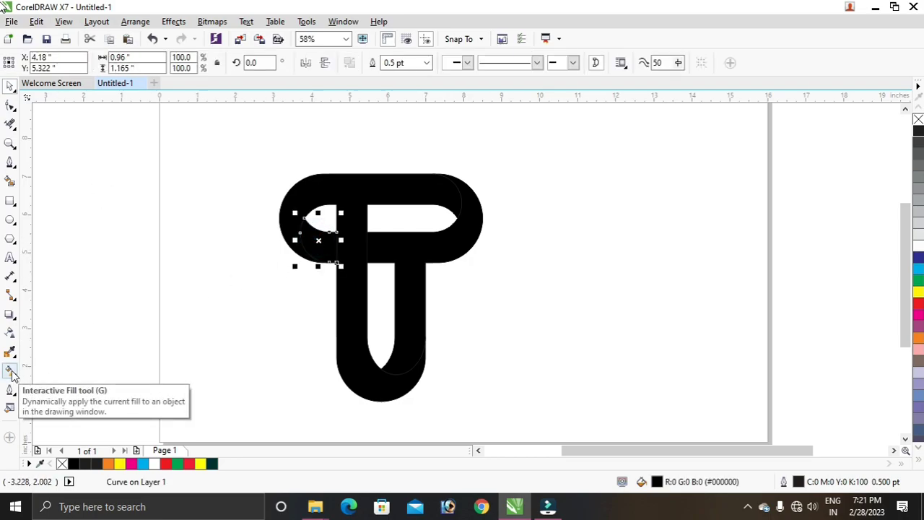
pyautogui.click(10, 370)
pyautogui.moveTo(301, 232); pyautogui.dragTo(333, 232)
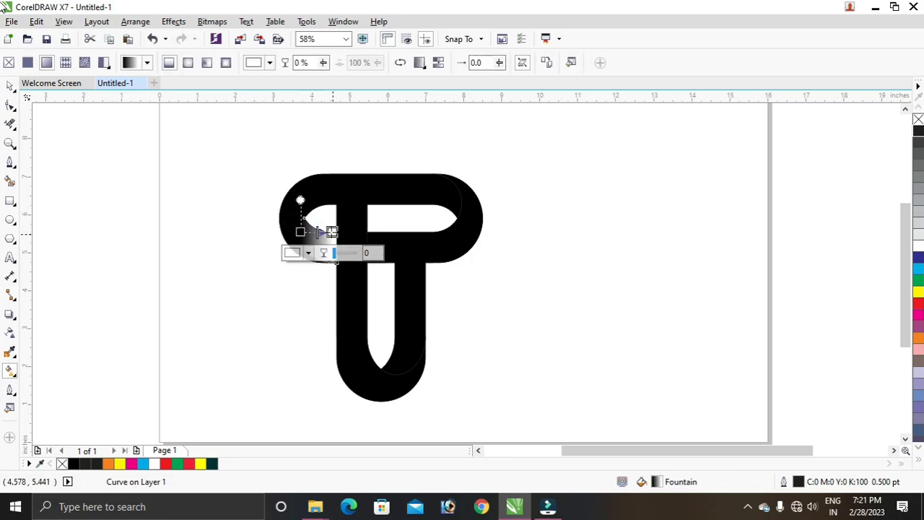
pyautogui.click(200, 463)
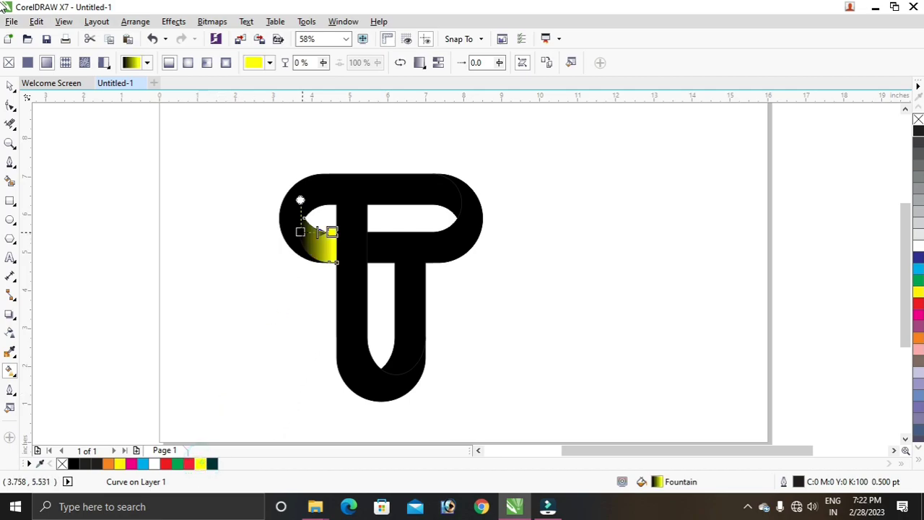
pyautogui.click(301, 232)
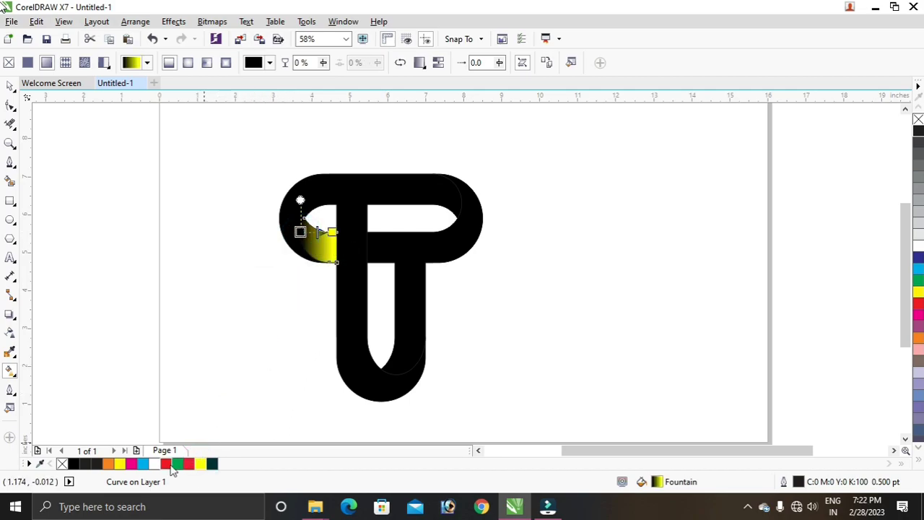
pyautogui.click(109, 464)
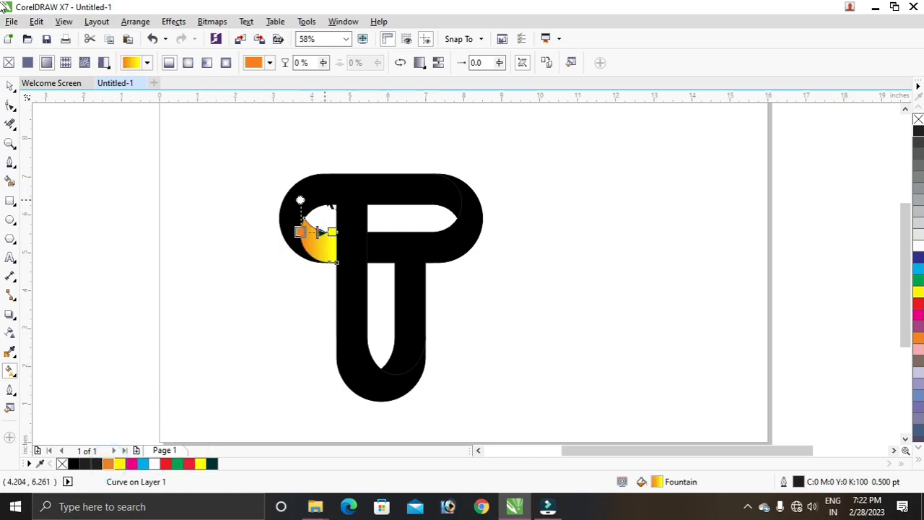
# Step: Apply a vertical linear gradient to the main T band, from dark blue at its upper edge to magenta at its lower end
pyautogui.click(330, 189)
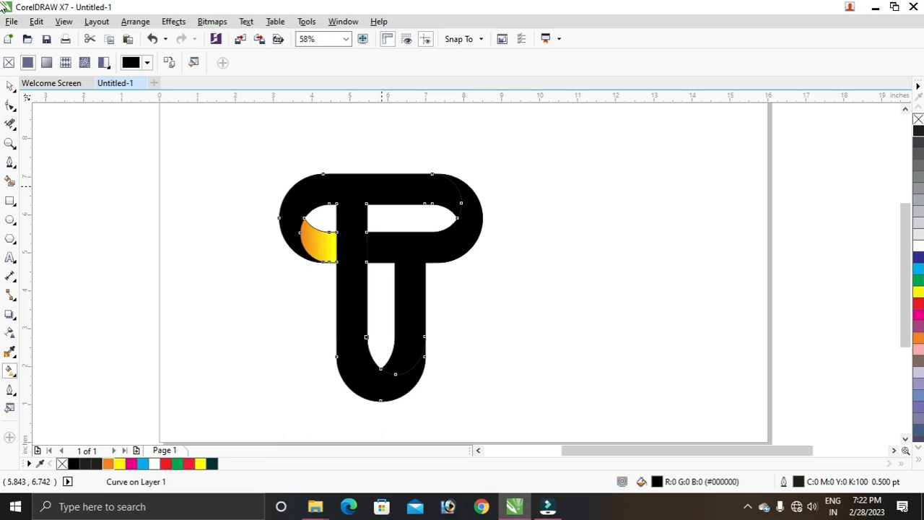
pyautogui.moveTo(323, 174); pyautogui.dragTo(322, 408)
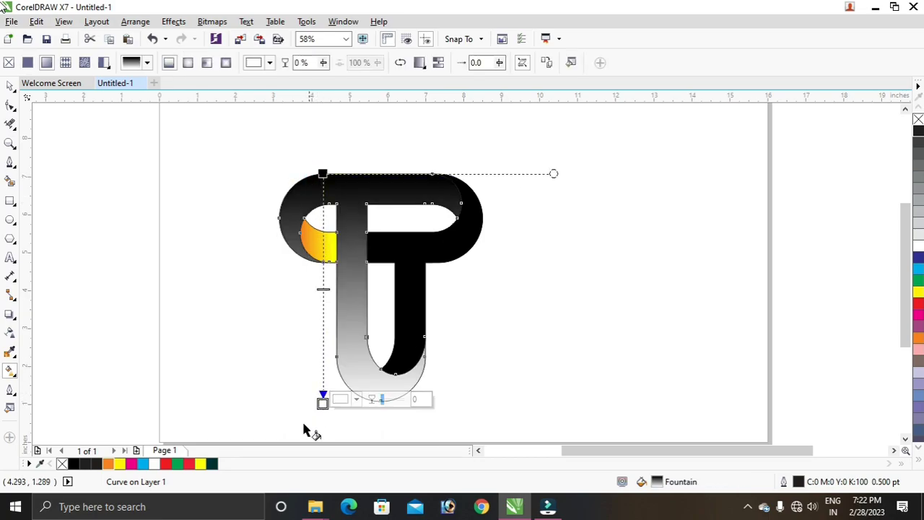
pyautogui.click(132, 464)
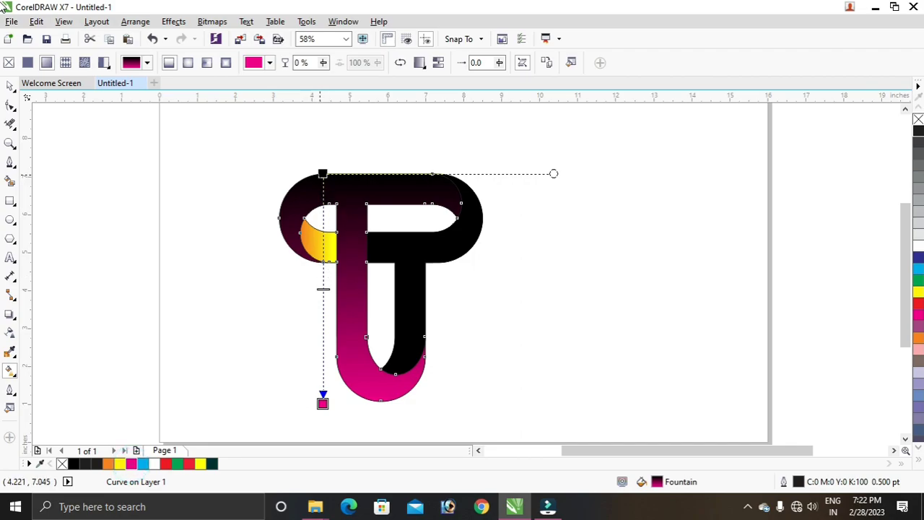
pyautogui.click(323, 174)
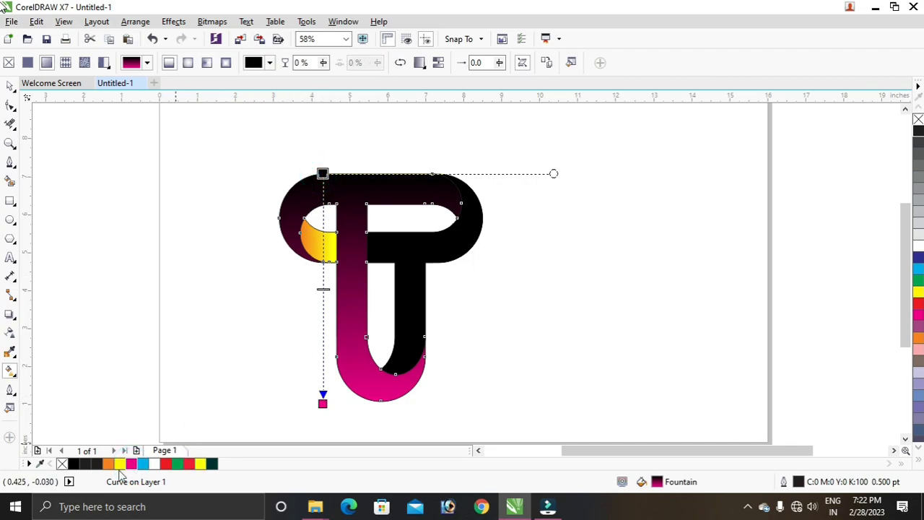
pyautogui.click(918, 259)
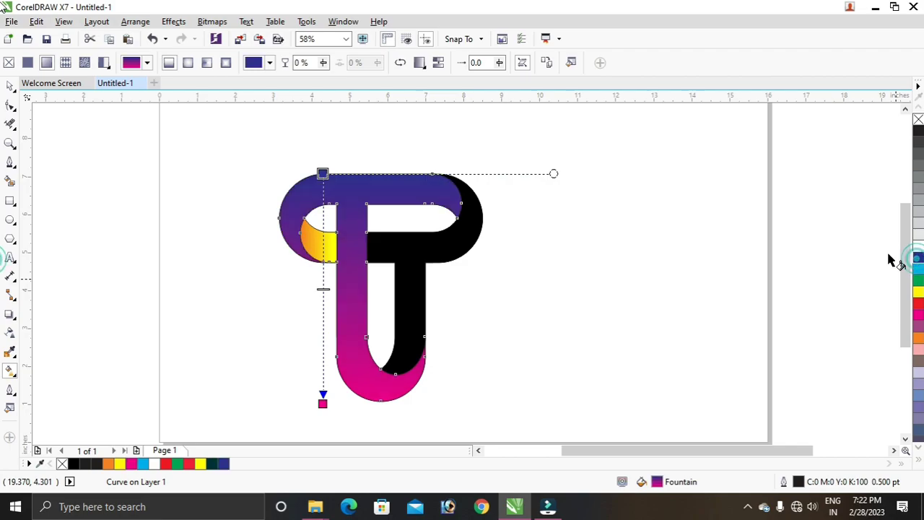
# Step: Give the right-hand band a vertical linear gradient from orange at its upper end to yellow at its lower end
pyautogui.click(458, 227)
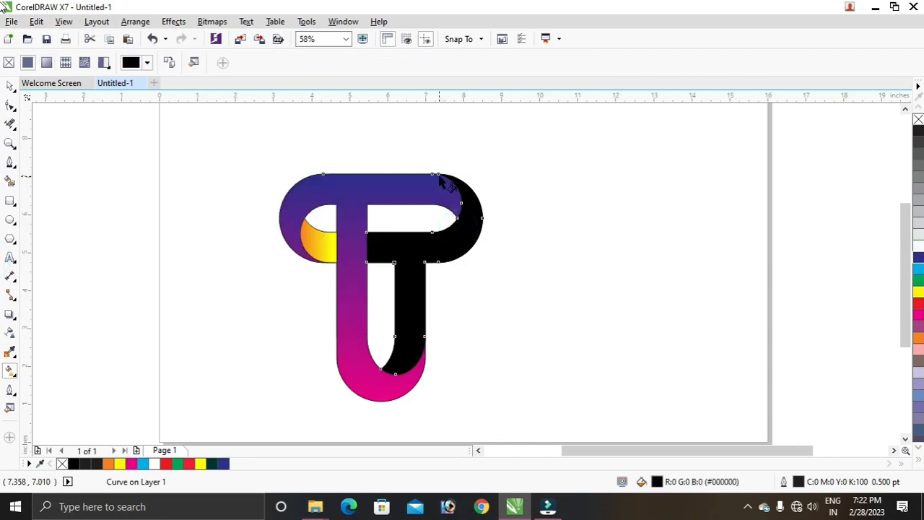
pyautogui.moveTo(437, 173); pyautogui.dragTo(440, 382)
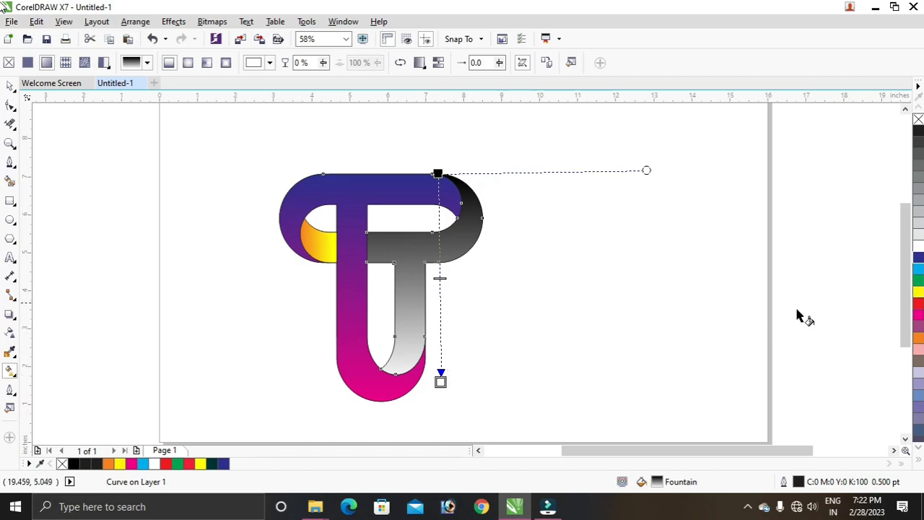
pyautogui.click(201, 464)
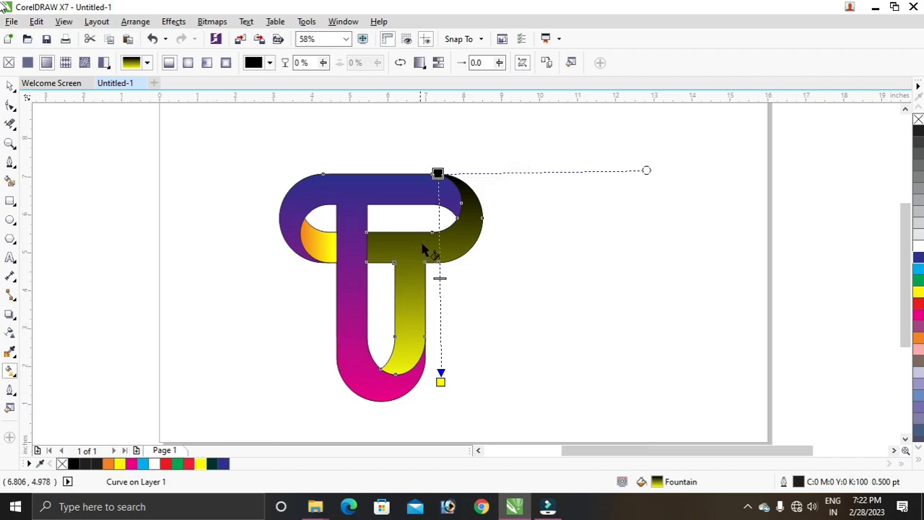
pyautogui.click(107, 463)
pyautogui.click(194, 242)
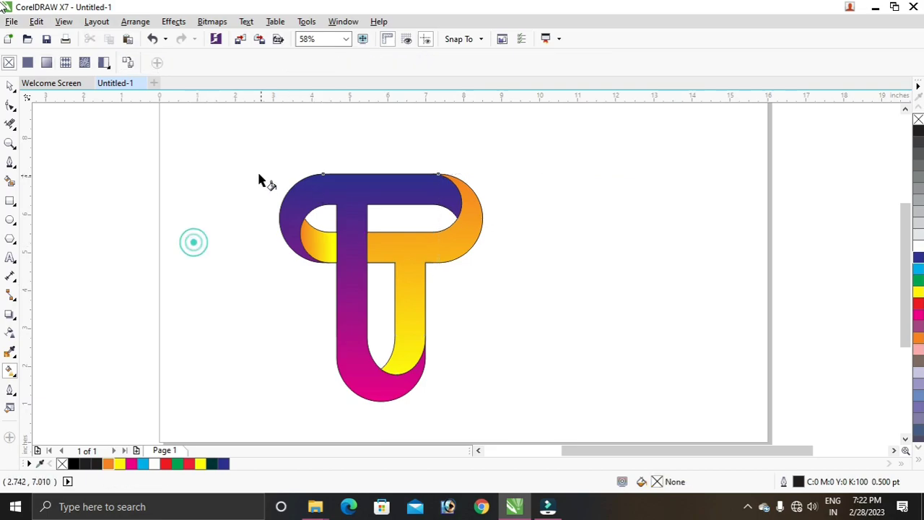
# Step: Move the three gradient-filled shapes off the line drawing to the right and delete the original construction outlines
pyautogui.click(10, 86)
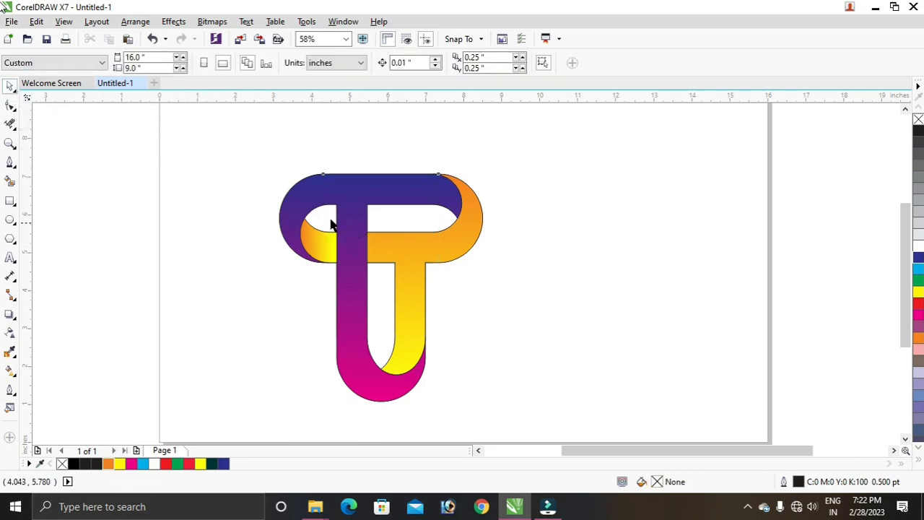
pyautogui.click(344, 195)
pyautogui.keyDown('shift'); pyautogui.click(406, 259); pyautogui.keyUp('shift')
pyautogui.keyDown('shift'); pyautogui.click(316, 241); pyautogui.keyUp('shift')
pyautogui.moveTo(383, 289); pyautogui.dragTo(644, 289)
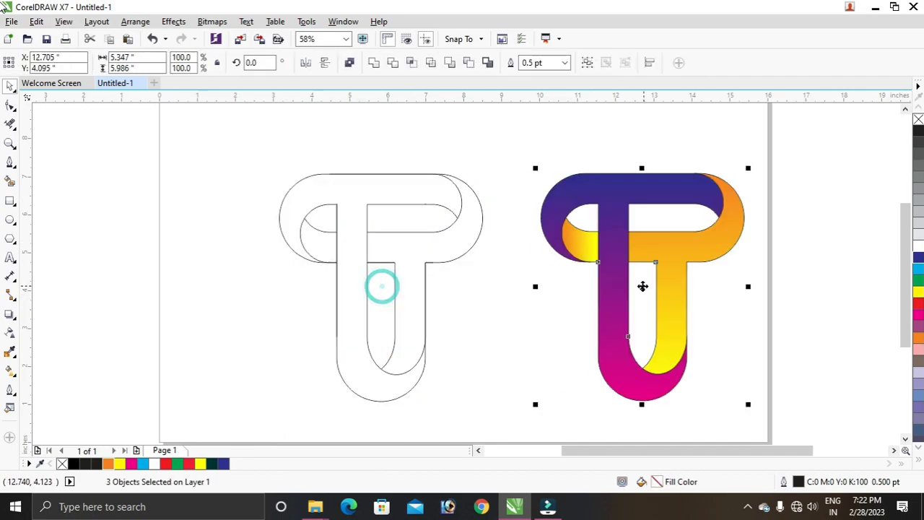
pyautogui.moveTo(184, 151); pyautogui.dragTo(514, 421)
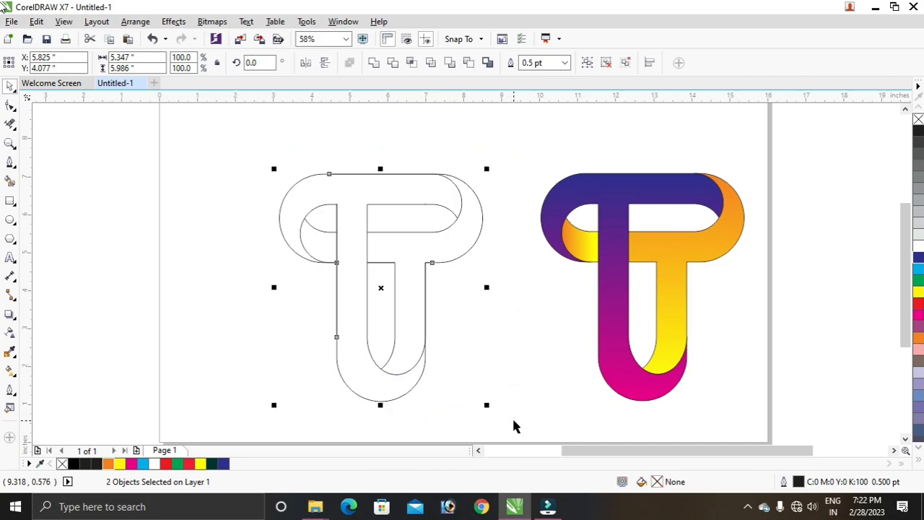
pyautogui.press('Delete')
# Step: Move the coloured T to the middle of the page and remove the outlines from its three shapes
pyautogui.moveTo(771, 302); pyautogui.dragTo(758, 416)
pyautogui.moveTo(642, 289); pyautogui.dragTo(461, 279)
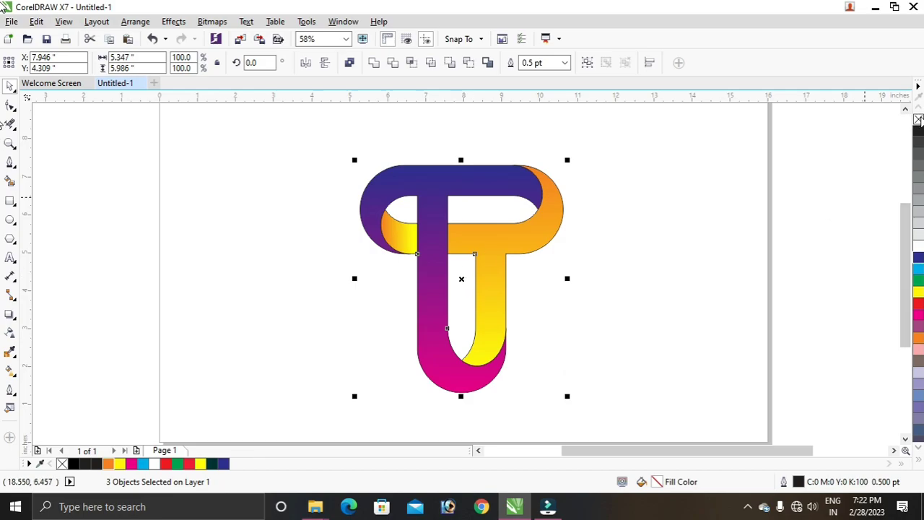
pyautogui.rightClick(918, 119)
pyautogui.click(691, 239)
# Step: Group the three T shapes, scale the group down to about 82% and place it near the page's upper middle
pyautogui.moveTo(303, 136); pyautogui.dragTo(611, 416)
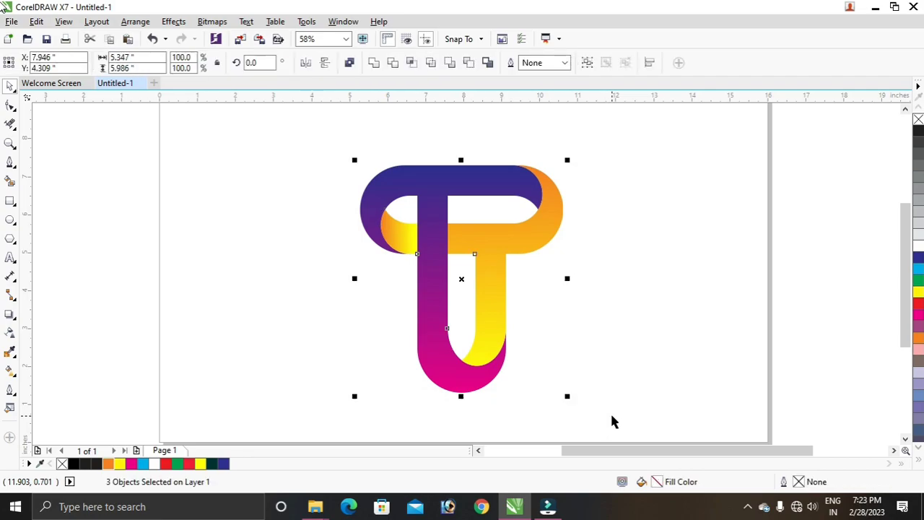
pyautogui.hotkey('ctrl', 'g')
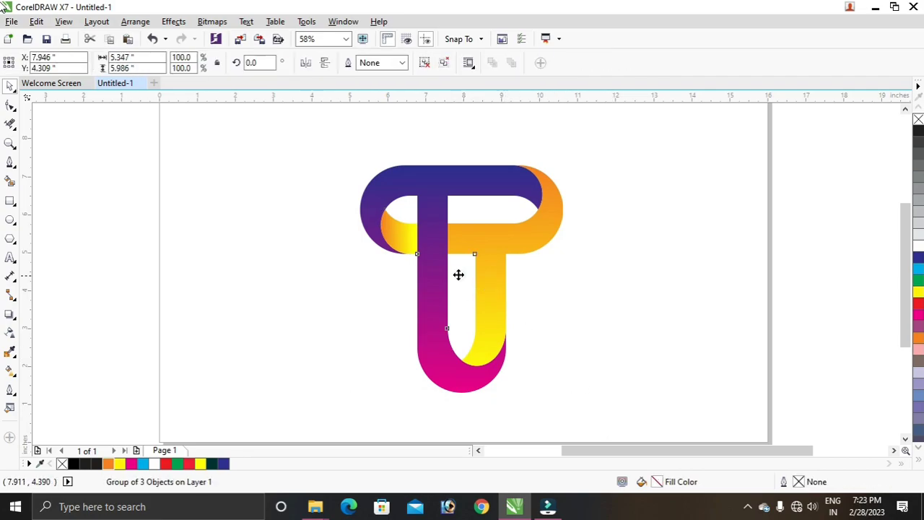
pyautogui.moveTo(460, 276); pyautogui.dragTo(447, 253)
pyautogui.moveTo(340, 138); pyautogui.dragTo(379, 199)
pyautogui.moveTo(447, 256); pyautogui.dragTo(449, 224)
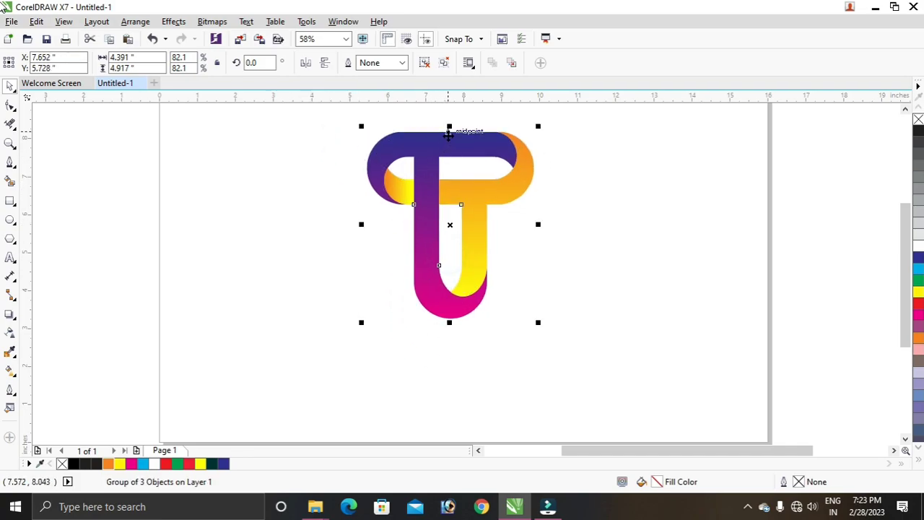
# Step: Create a vertically mirrored copy directly beneath the T and draw a rectangle about 9.36 × 3.56 inches over all but the copy's curved upper end
pyautogui.moveTo(449, 127); pyautogui.dragTo(457, 392)
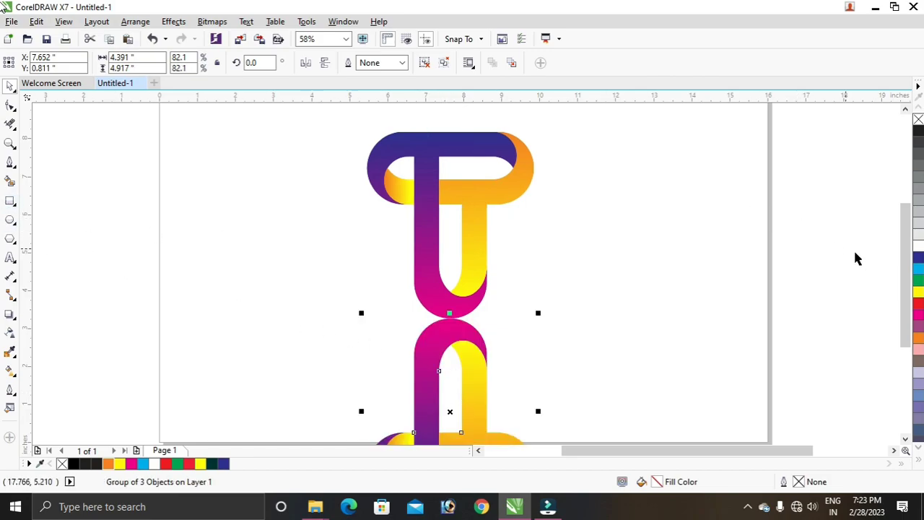
pyautogui.moveTo(901, 278); pyautogui.dragTo(873, 311)
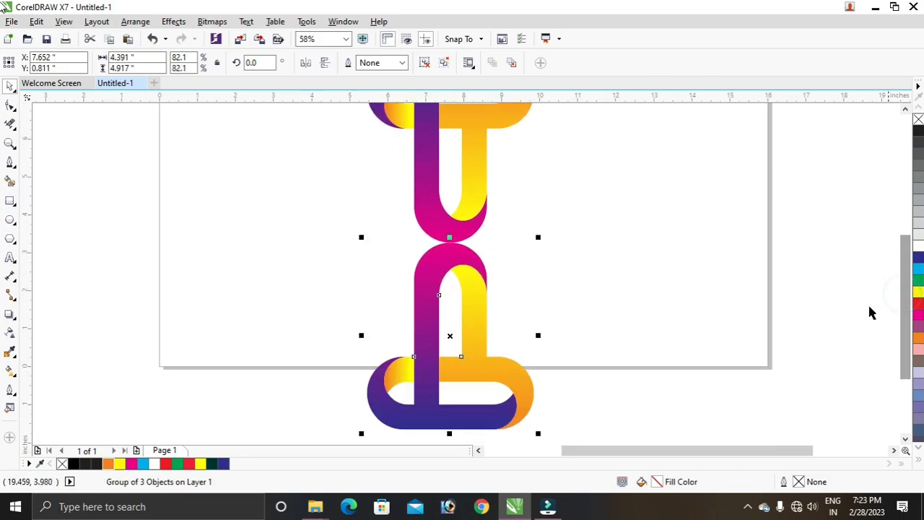
pyautogui.click(11, 202)
pyautogui.moveTo(267, 299); pyautogui.dragTo(622, 434)
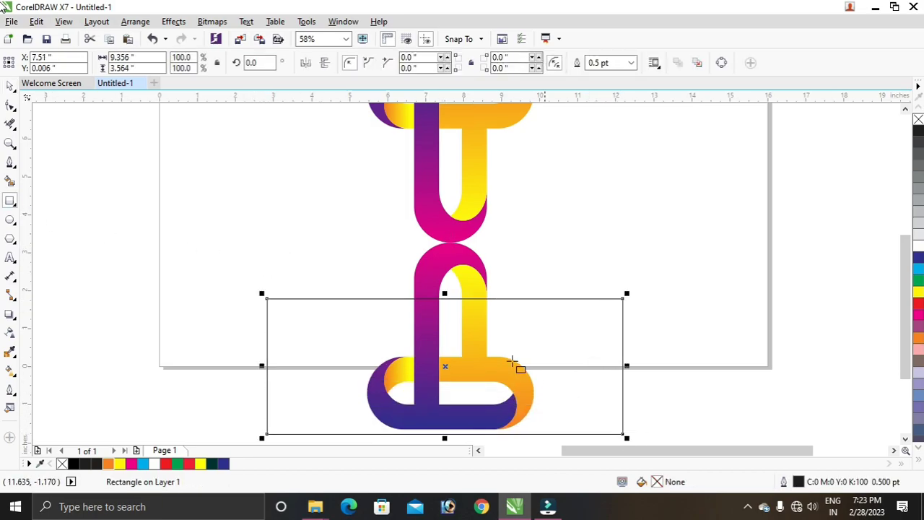
# Step: Trim the mirrored copy with the rectangle so only its curved upper end remains, and delete the rectangle
pyautogui.click(11, 87)
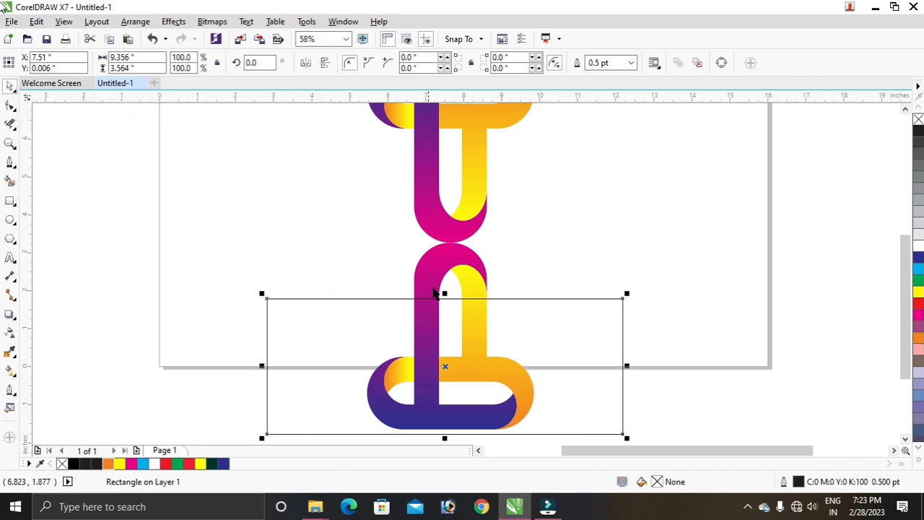
pyautogui.keyDown('shift'); pyautogui.click(434, 290); pyautogui.keyUp('shift')
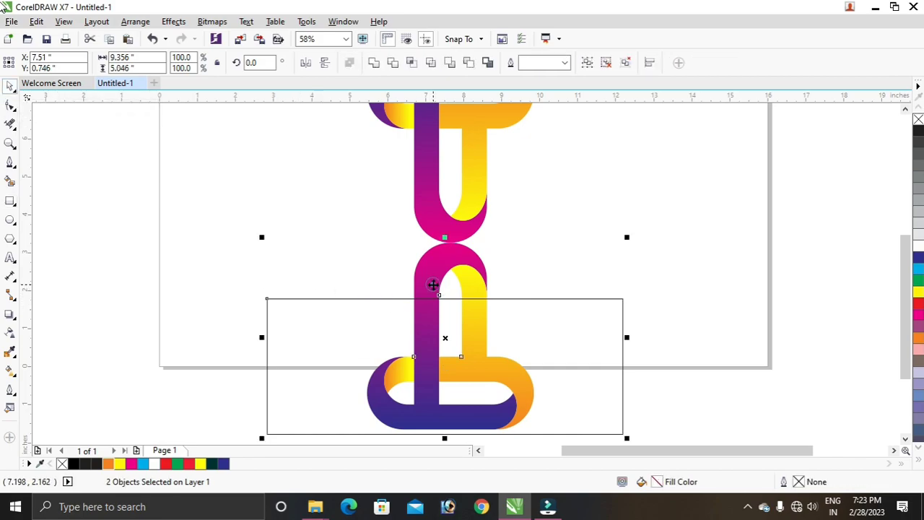
pyautogui.click(393, 64)
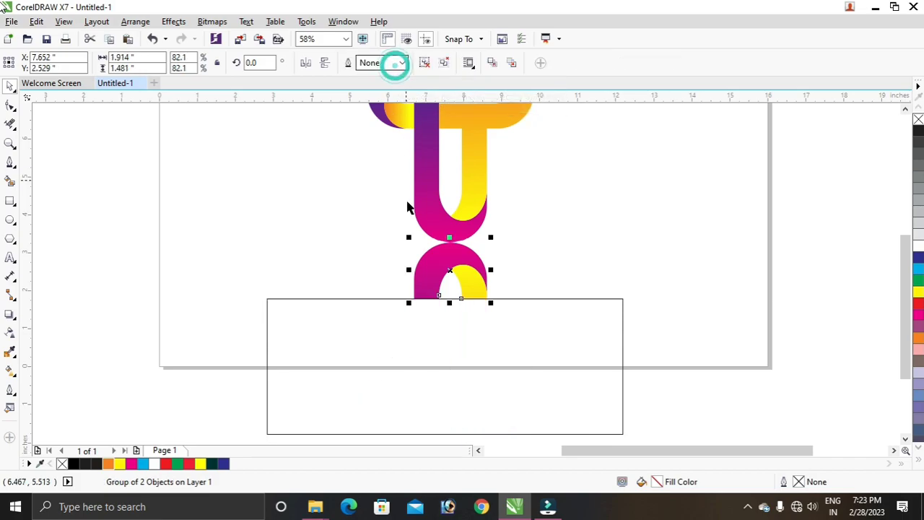
pyautogui.click(418, 356)
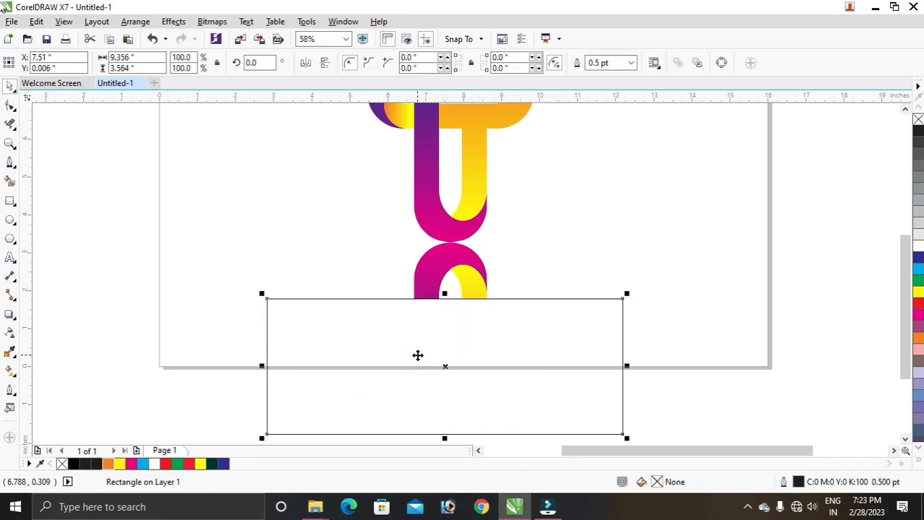
pyautogui.rightClick(374, 349)
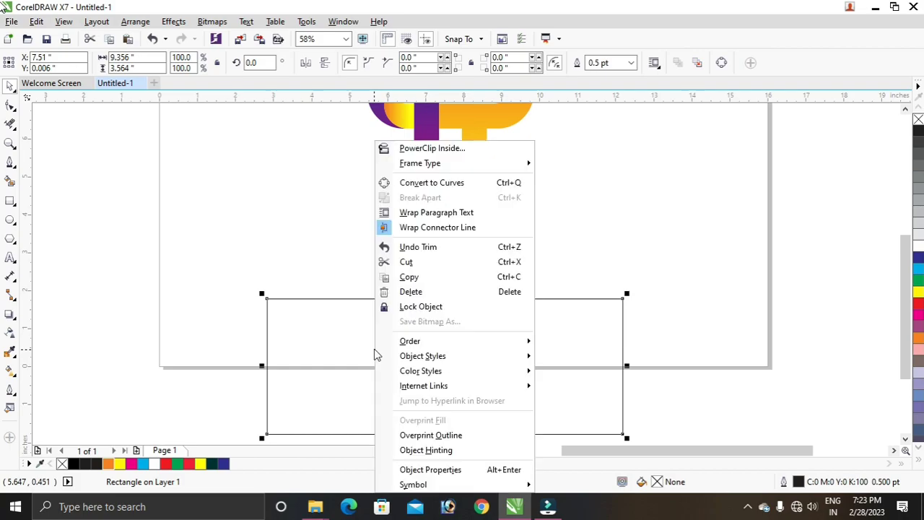
pyautogui.click(402, 294)
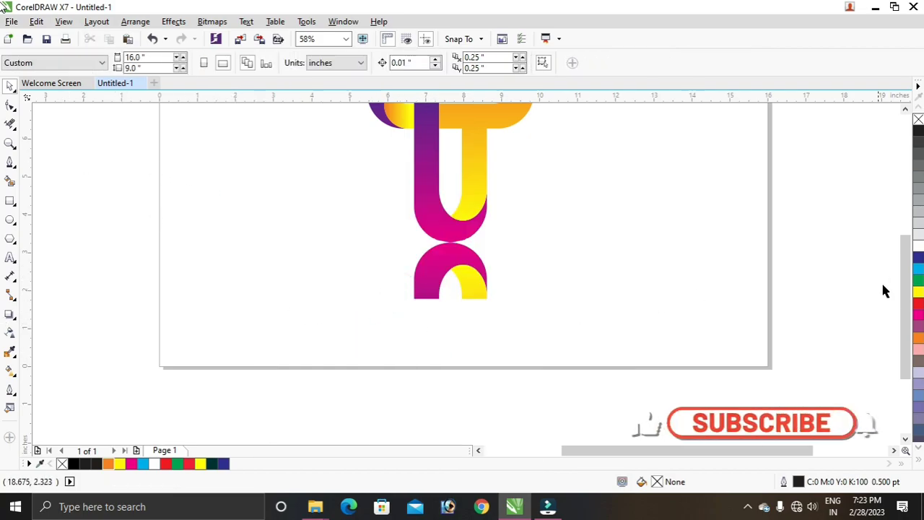
# Step: Apply a vertical linear transparency to the trimmed mirrored copy, fading from opaque at the T's base to 100% transparent at its lower edge
pyautogui.scroll(2, 908, 321)
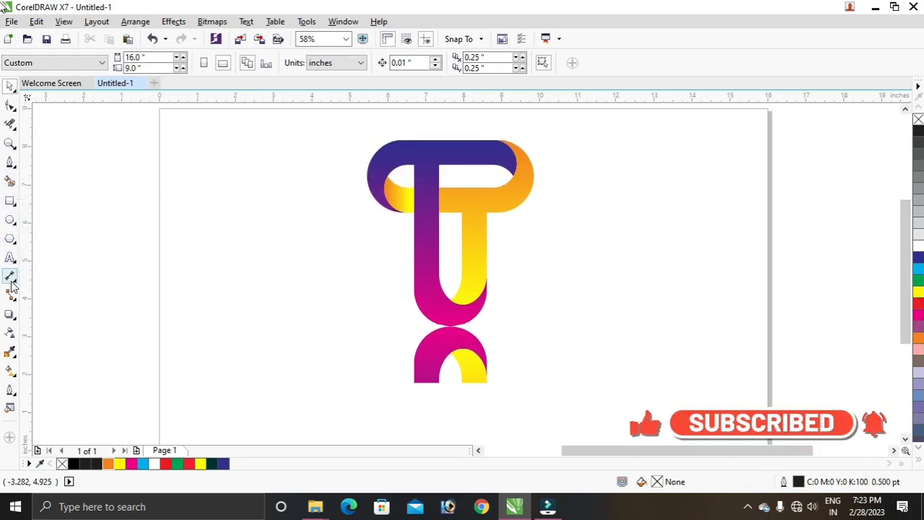
pyautogui.click(10, 334)
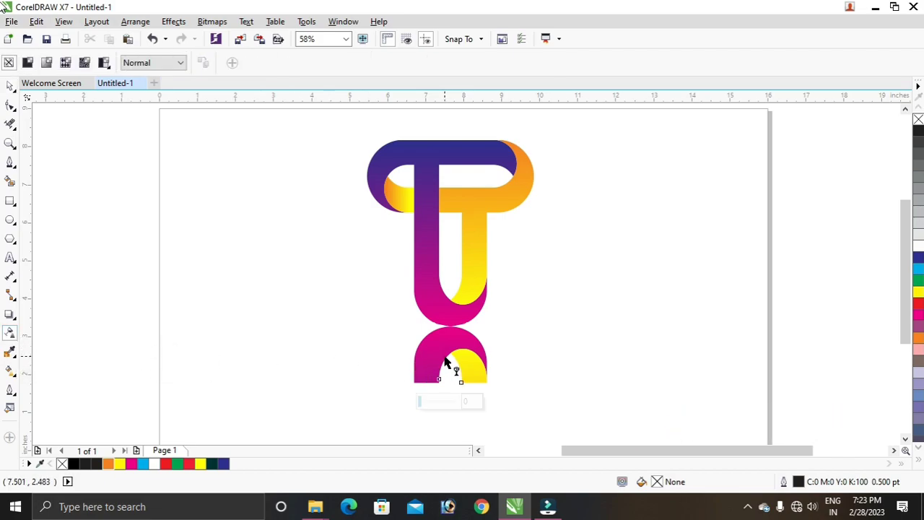
pyautogui.moveTo(451, 312); pyautogui.dragTo(454, 380)
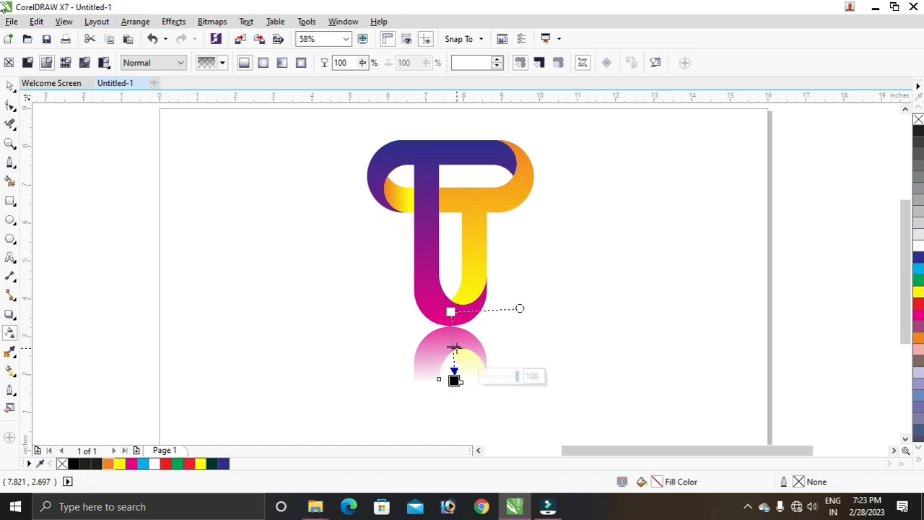
pyautogui.moveTo(454, 380); pyautogui.dragTo(449, 381)
pyautogui.click(371, 353)
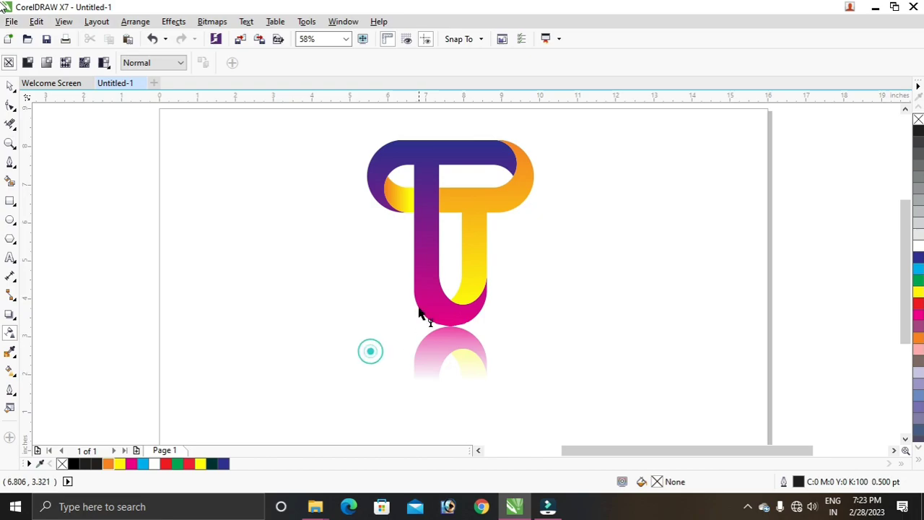
pyautogui.click(10, 87)
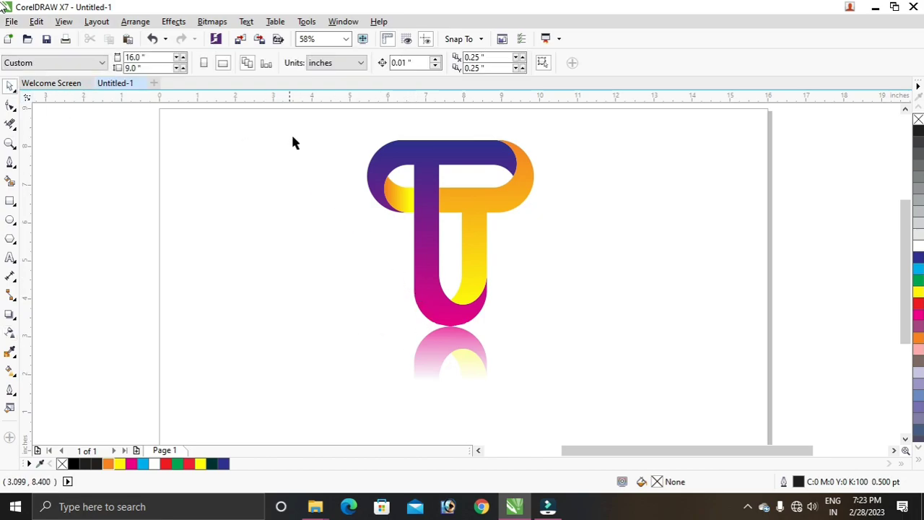
# Step: Group the T with its faded reflection and centre the group on the page
pyautogui.moveTo(308, 129); pyautogui.dragTo(556, 404)
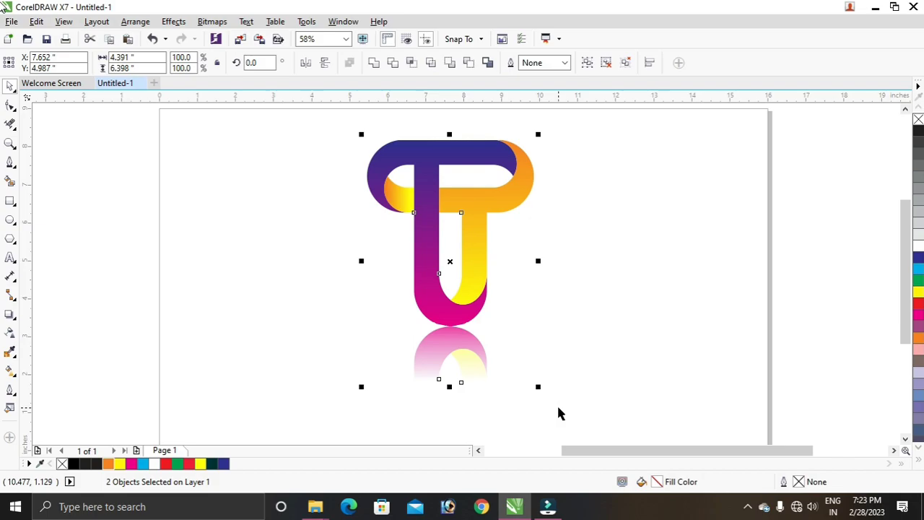
pyautogui.rightClick(482, 310)
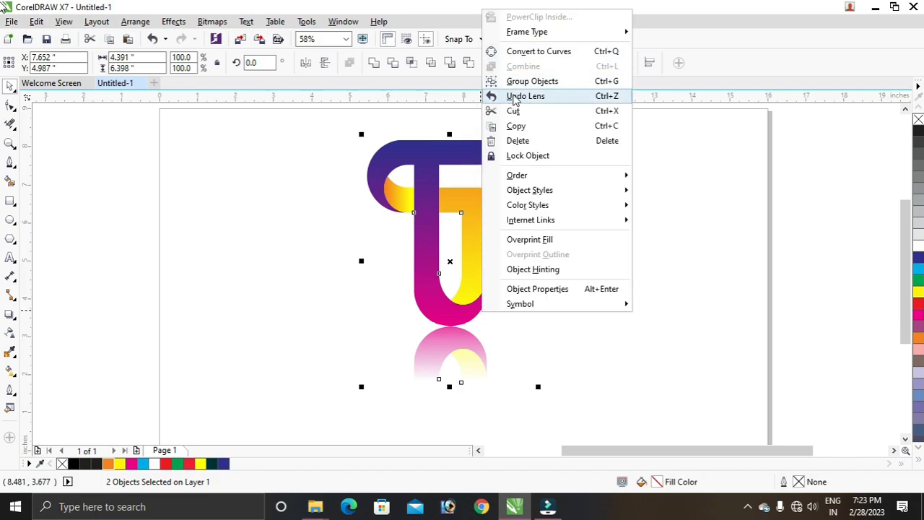
pyautogui.click(515, 81)
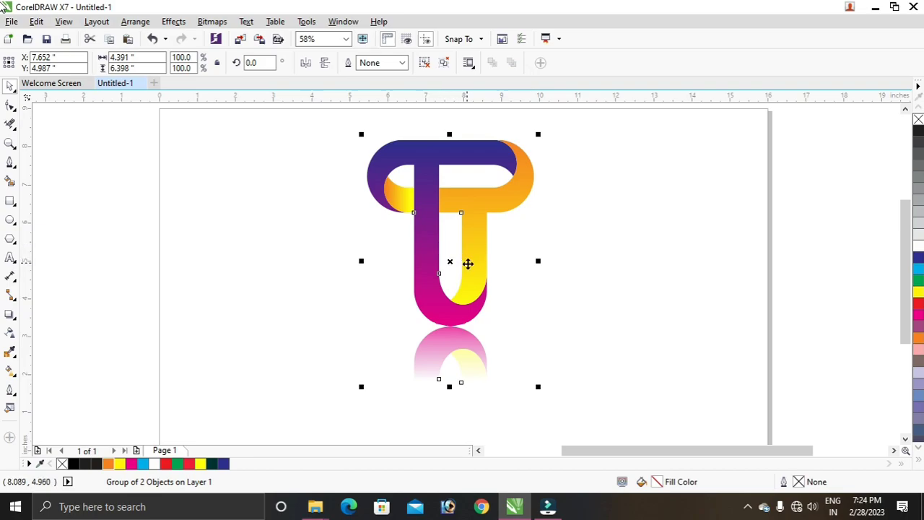
pyautogui.press('p')
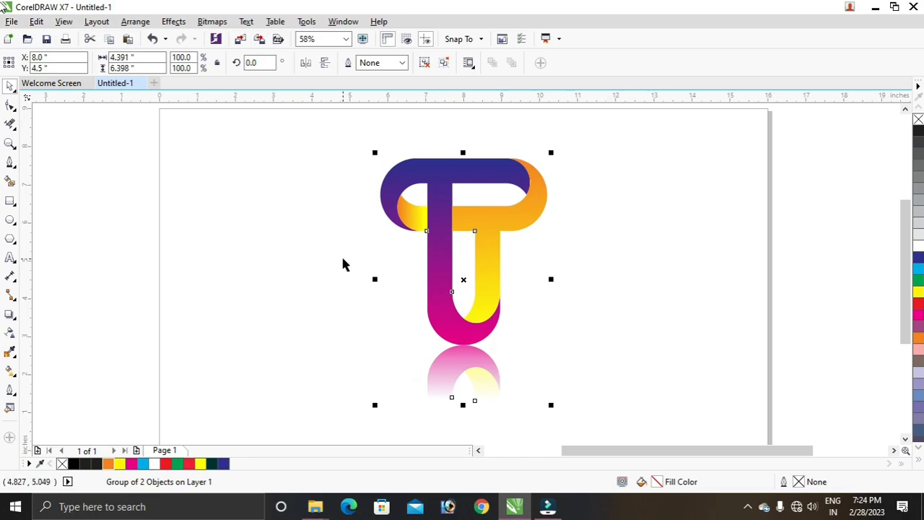
# Step: Add a page-sized K100 black rectangle behind the logo, then enlarge the logo group to about 5.63 × 8.20 inches and nudge it slightly upward
pyautogui.click(343, 264)
pyautogui.click(228, 232)
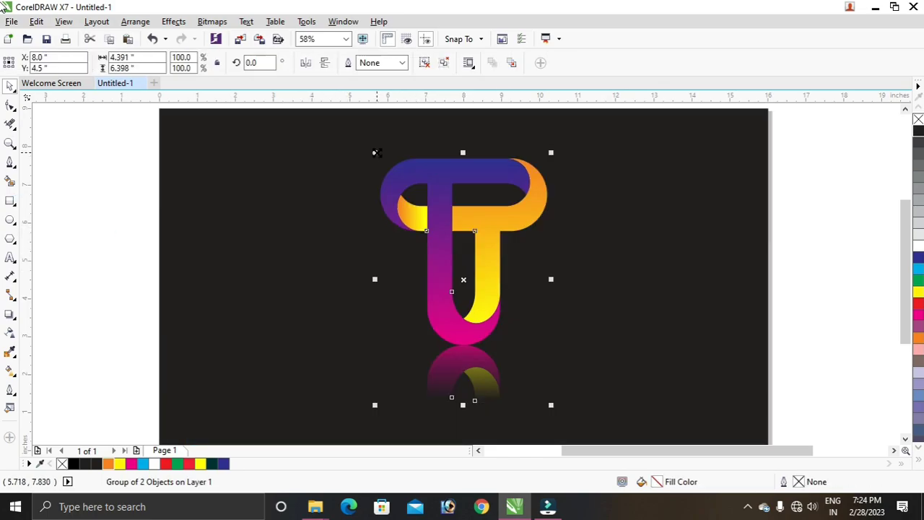
pyautogui.moveTo(375, 151); pyautogui.dragTo(322, 135)
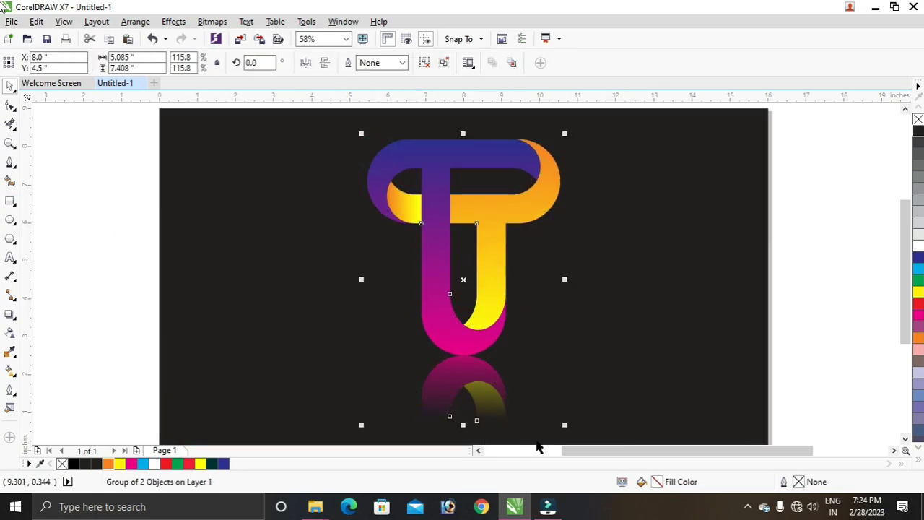
pyautogui.moveTo(563, 426); pyautogui.dragTo(568, 430)
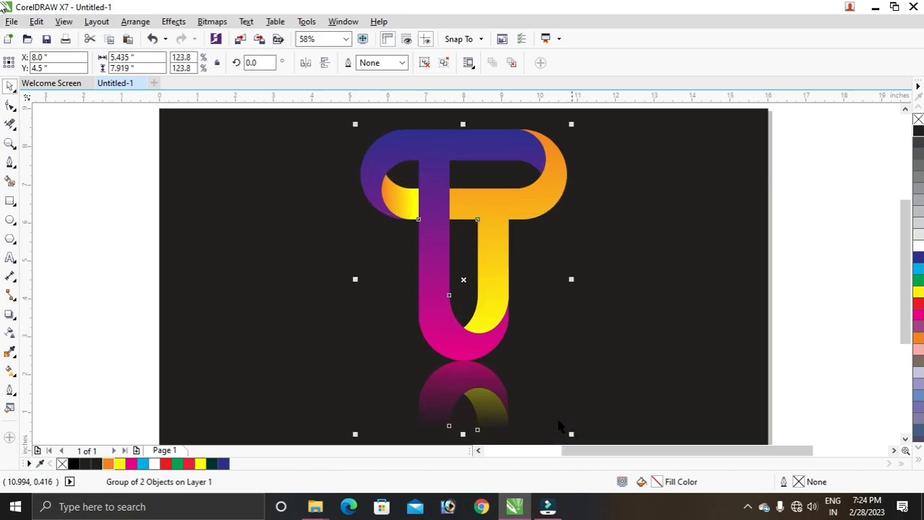
pyautogui.moveTo(465, 279); pyautogui.dragTo(464, 270)
pyautogui.moveTo(571, 424); pyautogui.dragTo(575, 429)
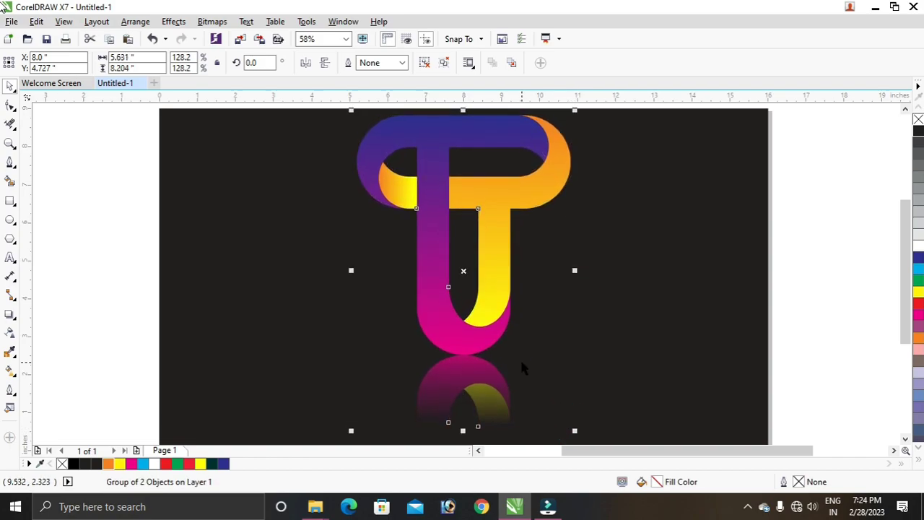
# Step: Duplicate the logo group and arrange the two copies side by side on the black background, centred at about X 4.9 and 11.7 inches
pyautogui.moveTo(449, 281); pyautogui.dragTo(281, 271)
pyautogui.rightClick(281, 271)
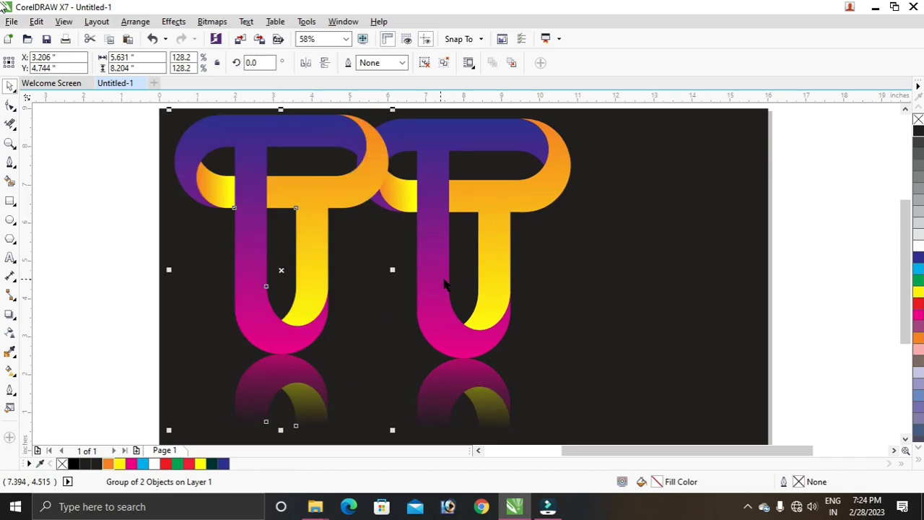
pyautogui.click(492, 307)
pyautogui.moveTo(462, 272); pyautogui.dragTo(605, 280)
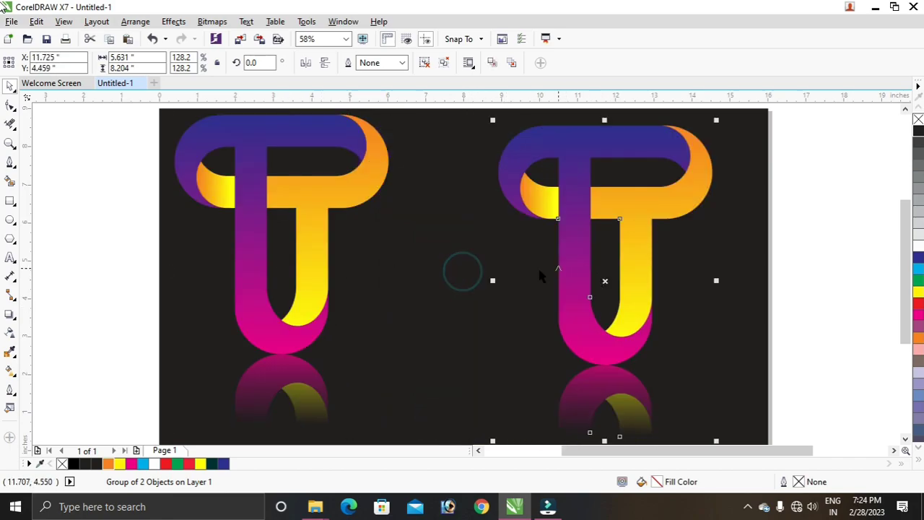
pyautogui.click(300, 296)
pyautogui.moveTo(282, 270); pyautogui.dragTo(349, 277)
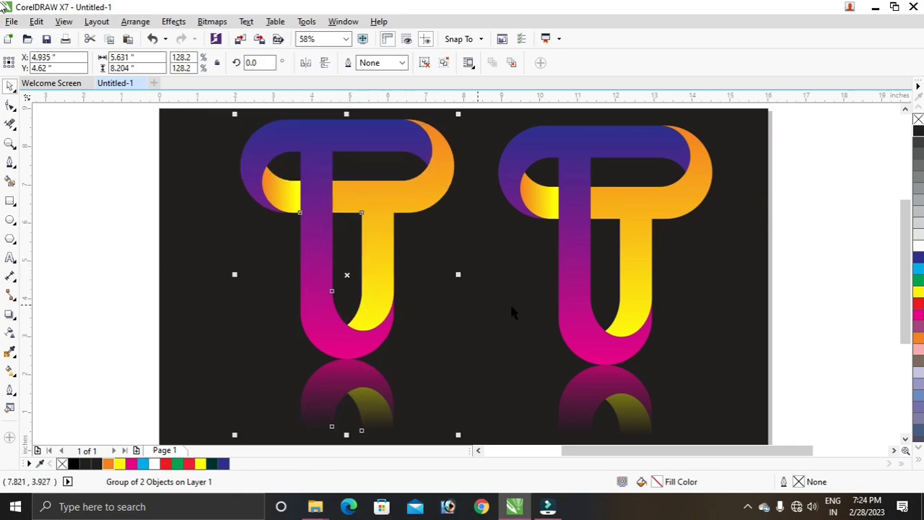
# Step: Deselect the logo copies and view the finished design in a full-screen preview
pyautogui.click(717, 305)
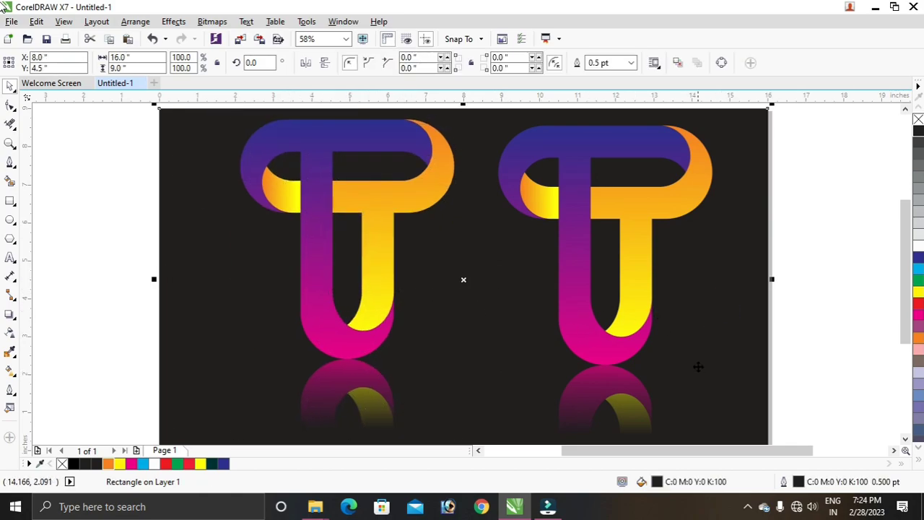
pyautogui.click(67, 21)
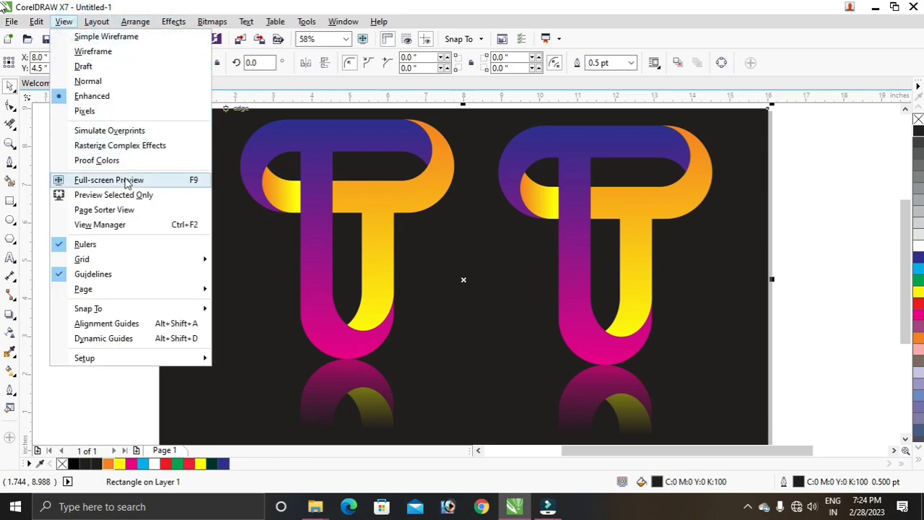